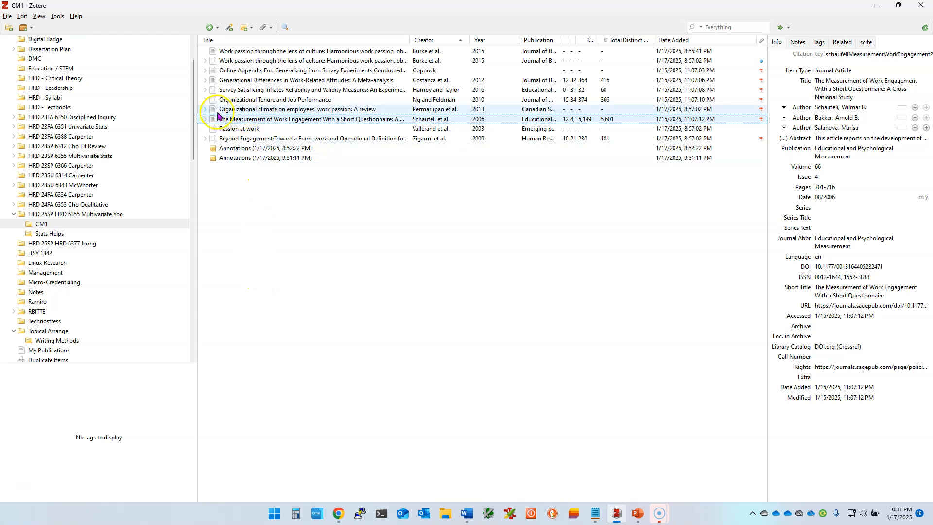
Step: Open the PDF attached to "Online Appendix For: Generalizing from Survey Experiments" and go to Study 1 on page 3
{"action": "left_click", "coordinate": [205, 100]}
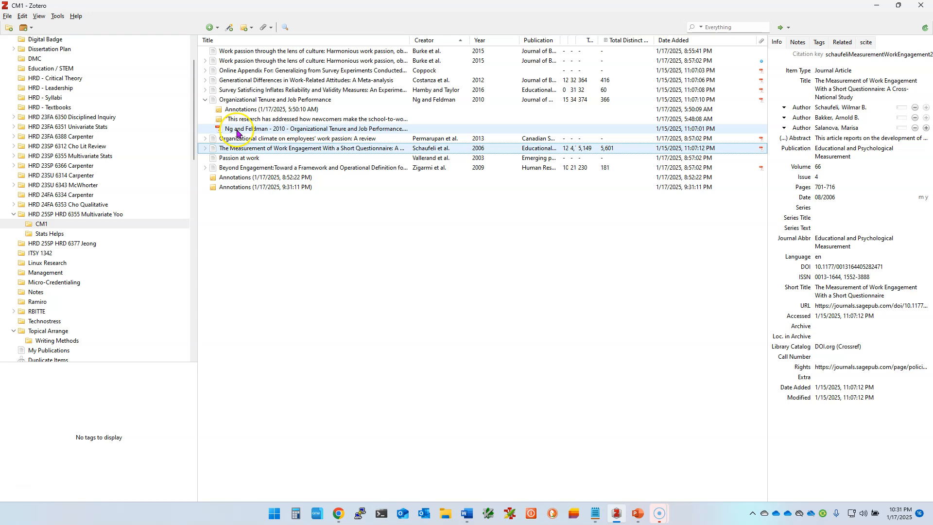
{"action": "left_click", "coordinate": [205, 71]}
{"action": "double_click", "coordinate": [238, 81]}
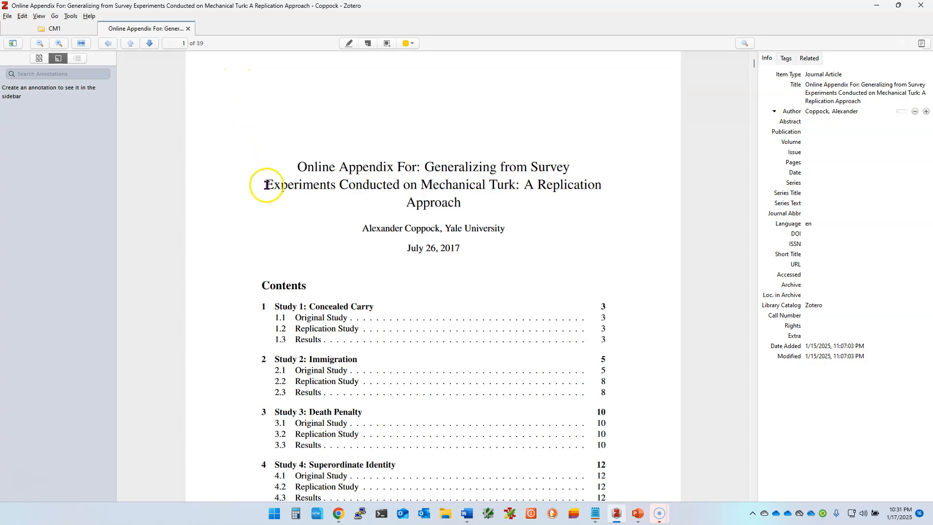
{"action": "scroll", "coordinate": [267, 184], "scroll_direction": "down", "scroll_amount": 3}
{"action": "scroll", "coordinate": [269, 187], "scroll_direction": "down", "scroll_amount": 4}
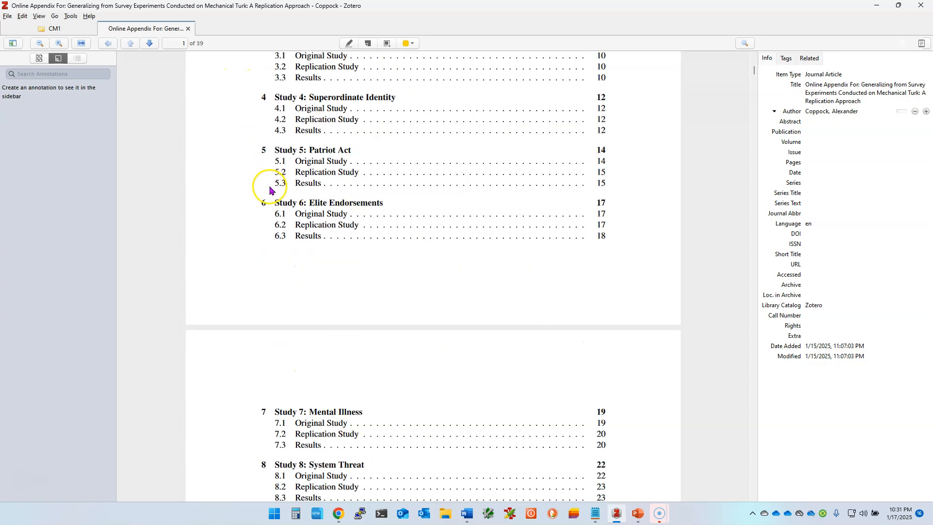
{"action": "scroll", "coordinate": [270, 190], "scroll_direction": "down", "scroll_amount": 7}
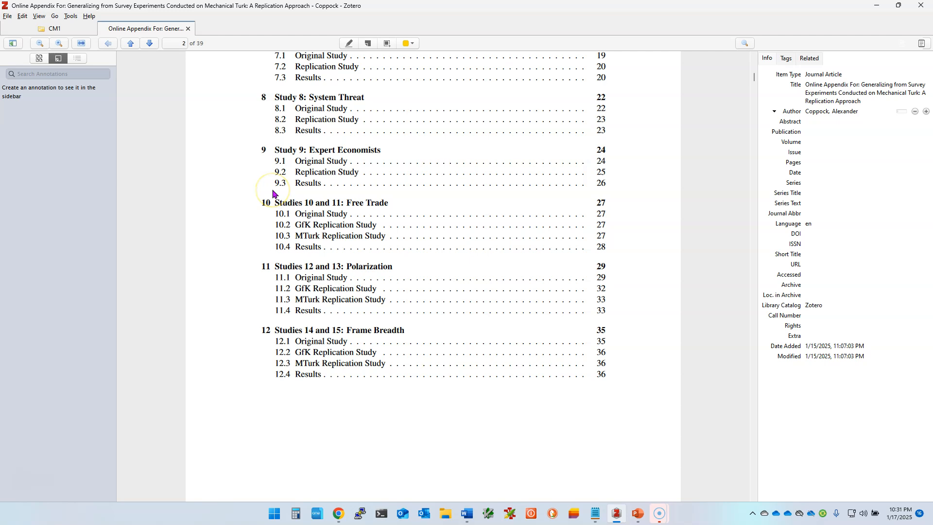
{"action": "scroll", "coordinate": [274, 194], "scroll_direction": "down", "scroll_amount": 11}
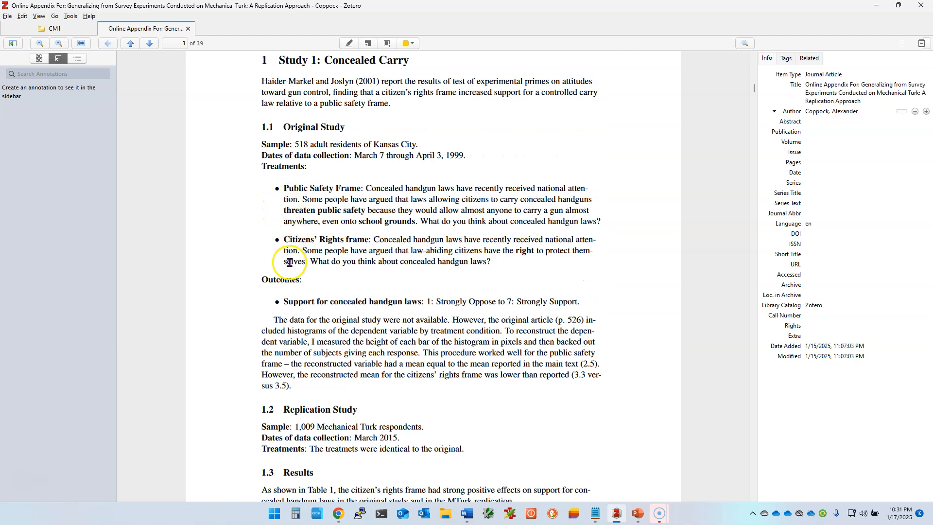
Step: On page 3, highlight "The data for the original study…dependent variable" in red and "the reconstructed variable had a mean" in purple, and select the red highlight
{"action": "left_click_drag", "start_coordinate": [279, 321], "coordinate": [424, 331]}
{"action": "left_click", "coordinate": [388, 354]}
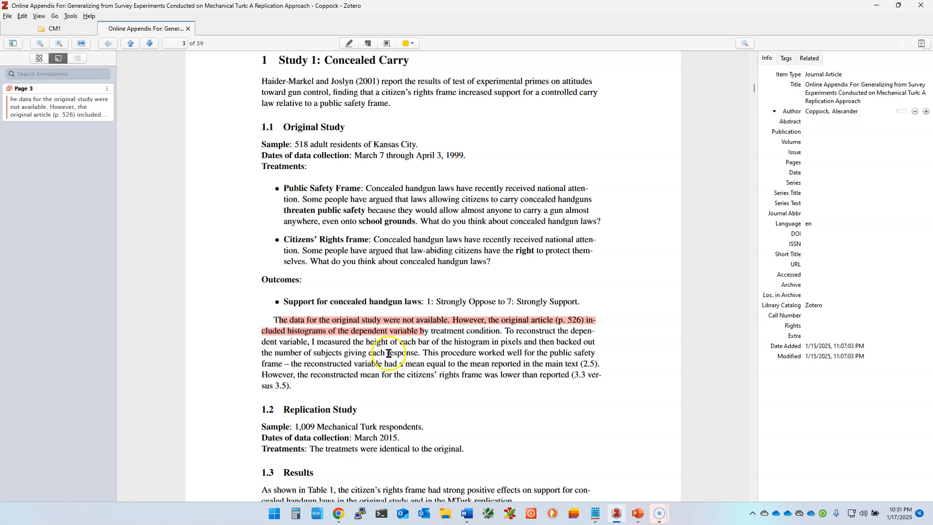
{"action": "left_click_drag", "start_coordinate": [291, 365], "coordinate": [425, 365]}
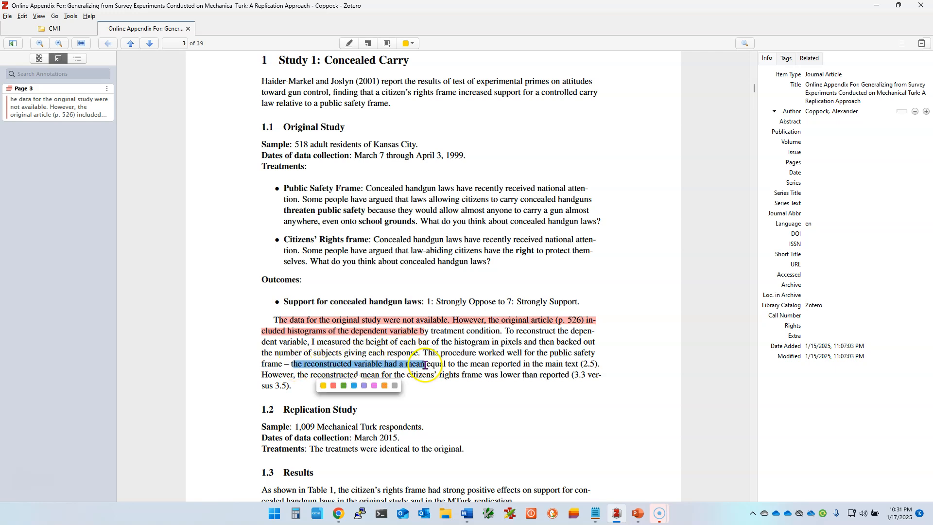
{"action": "left_click", "coordinate": [363, 386]}
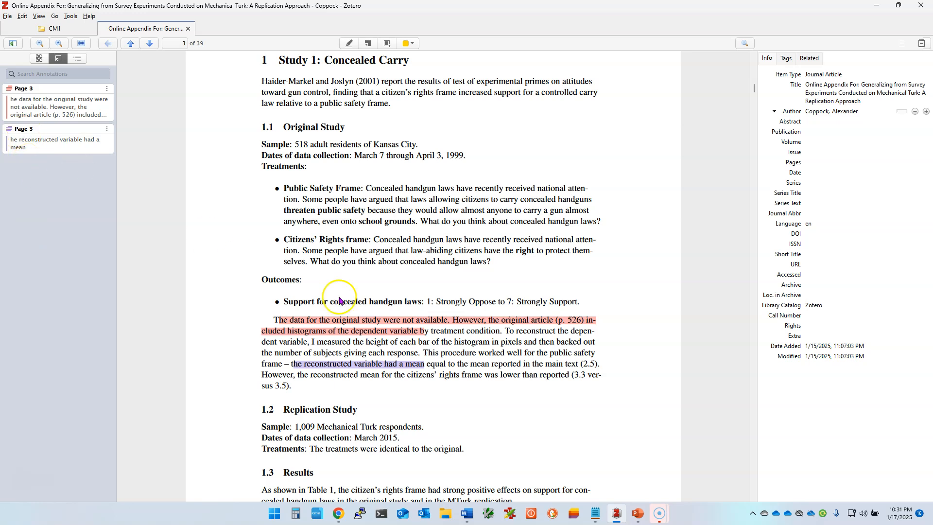
{"action": "left_click", "coordinate": [307, 323]}
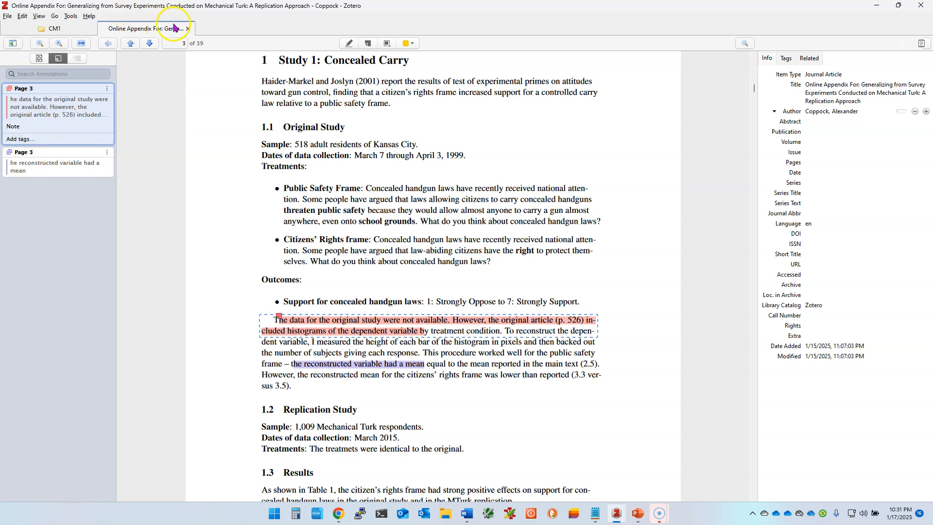
Step: Close the Online Appendix PDF and add a note from its annotations under the parent item
{"action": "left_click", "coordinate": [187, 30]}
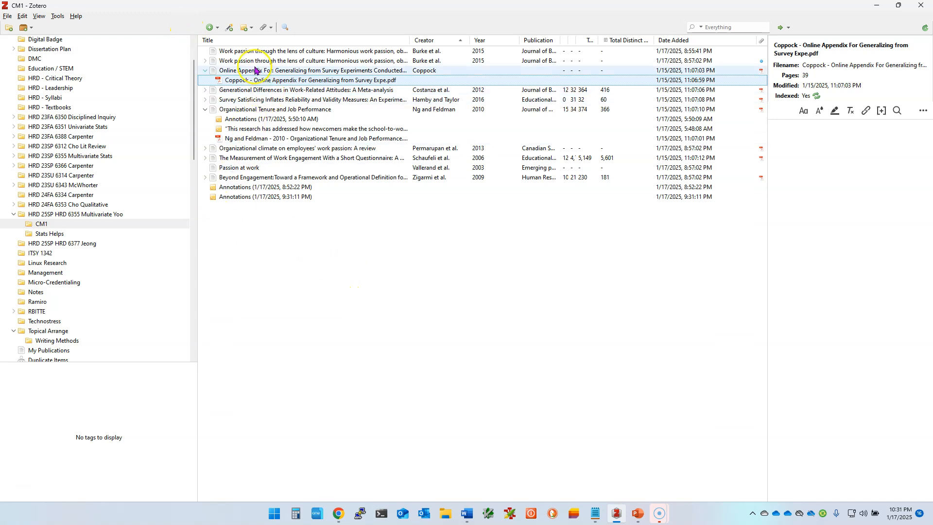
{"action": "right_click", "coordinate": [233, 83]}
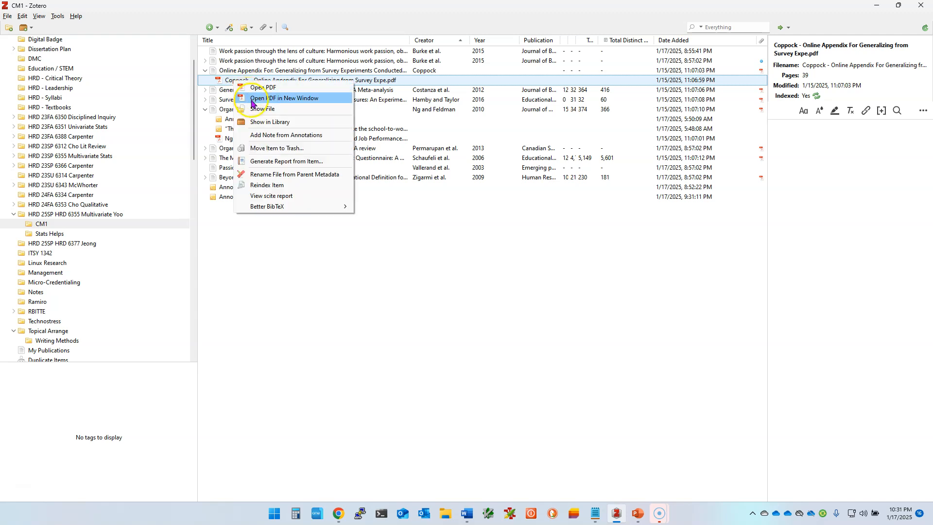
{"action": "left_click", "coordinate": [267, 135]}
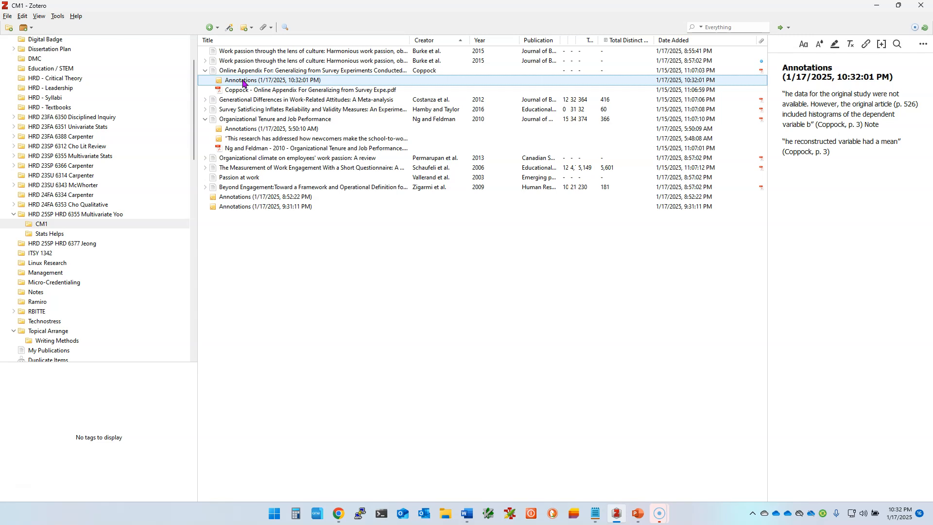
{"action": "left_click_drag", "start_coordinate": [245, 84], "coordinate": [265, 56]}
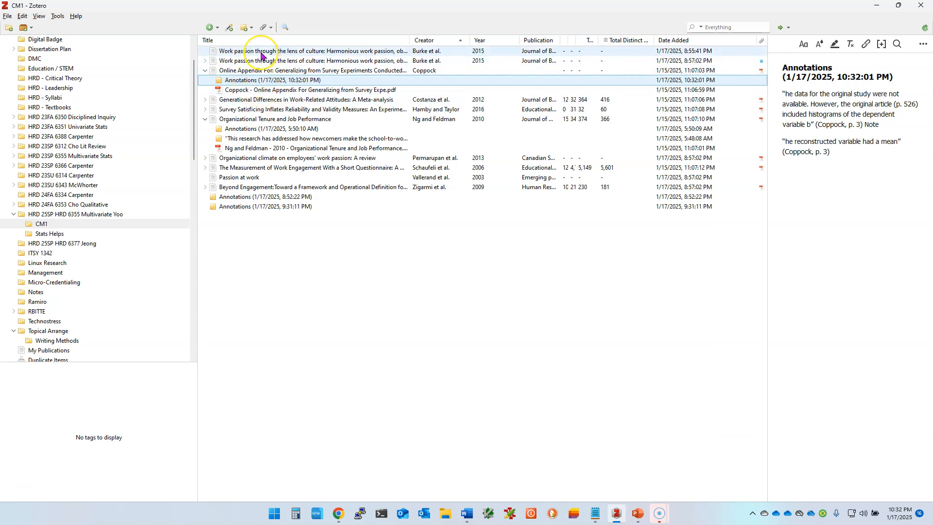
{"action": "left_click", "coordinate": [261, 52]}
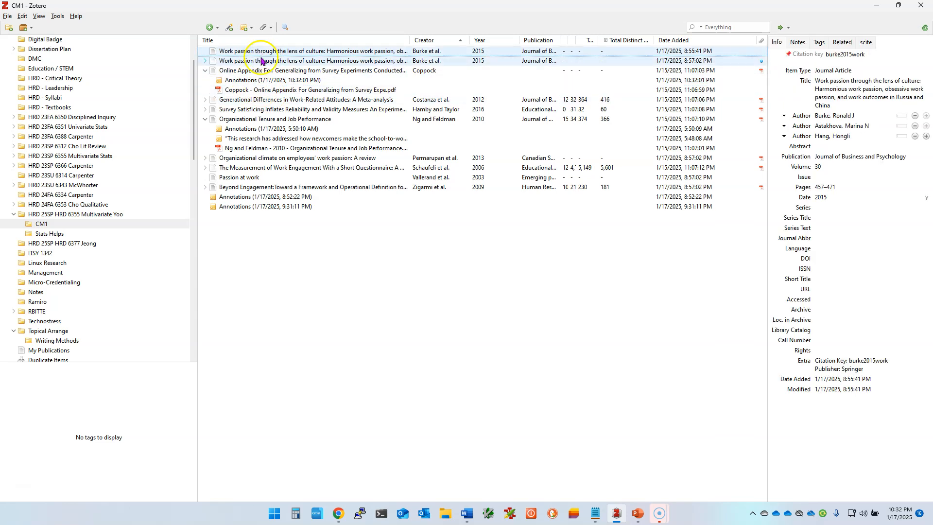
{"action": "left_click", "coordinate": [249, 187], "text": "shift"}
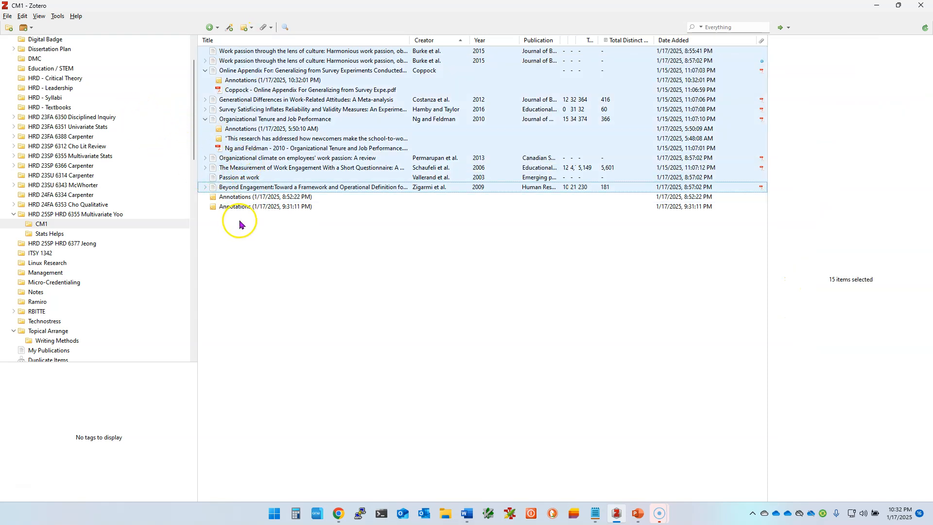
{"action": "right_click", "coordinate": [250, 101]}
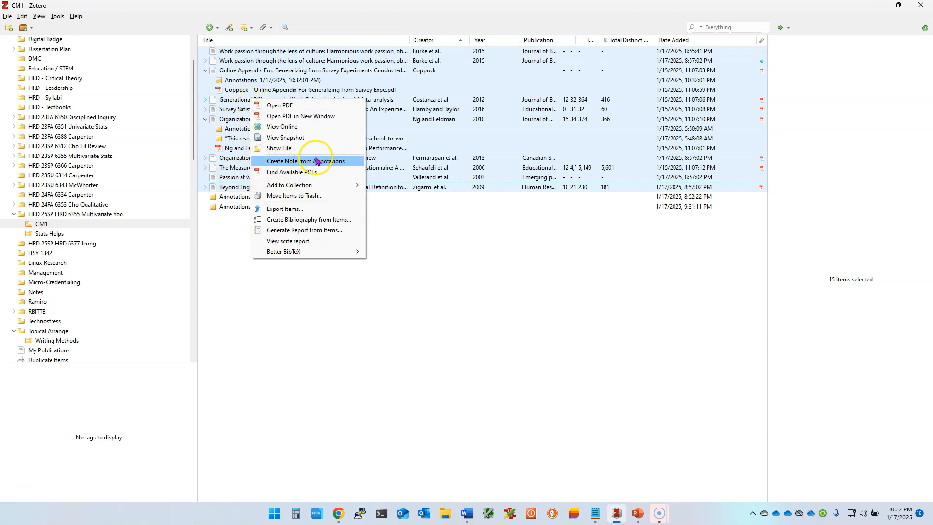
{"action": "left_click", "coordinate": [391, 317]}
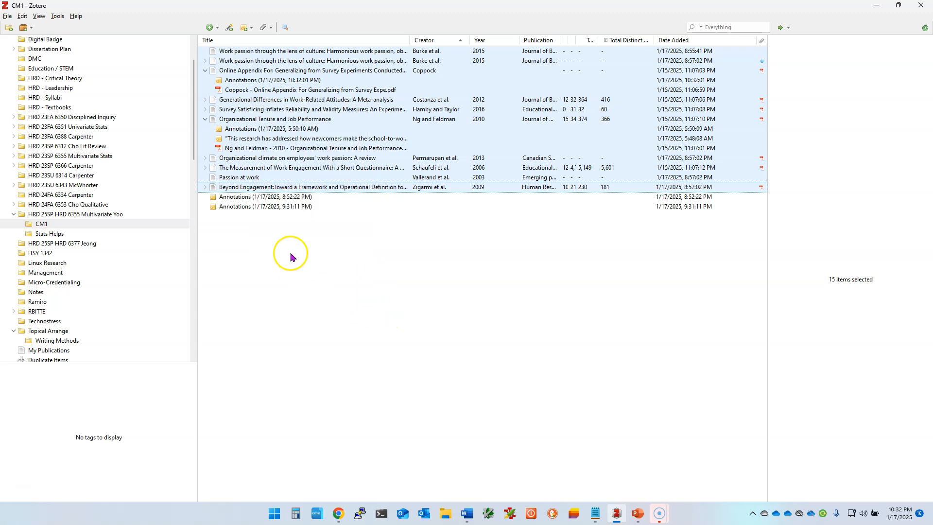
Step: View the standalone annotations note dated 1/17/2025, 8:52:22 PM in its own window and close it
{"action": "double_click", "coordinate": [270, 197]}
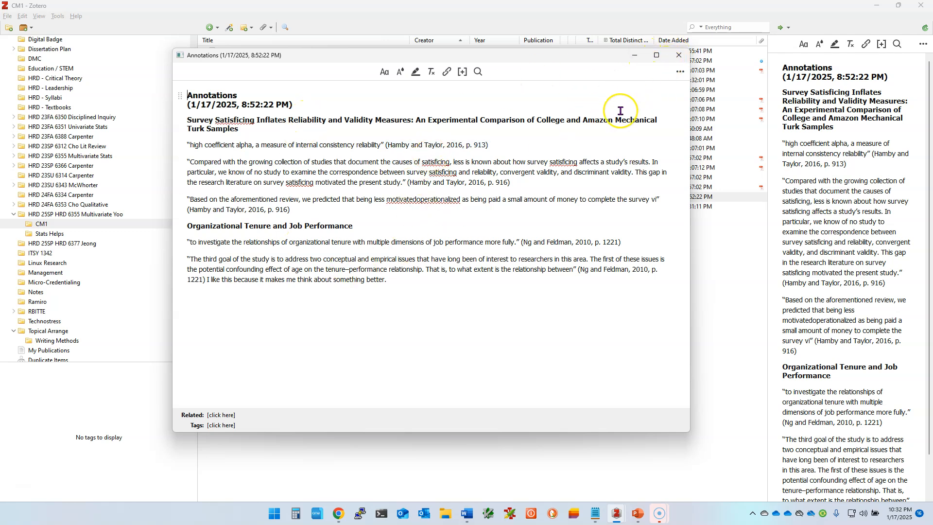
{"action": "left_click", "coordinate": [678, 55]}
Step: Open the annotations note dated 1/17/2025, 9:31:11 PM and show the library item behind its p. 913 citation
{"action": "double_click", "coordinate": [267, 208]}
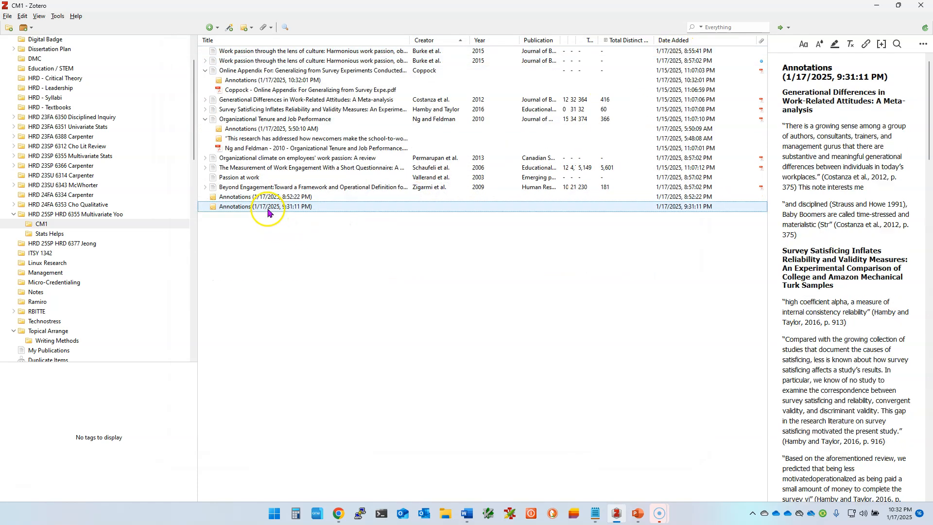
{"action": "left_click", "coordinate": [516, 164]}
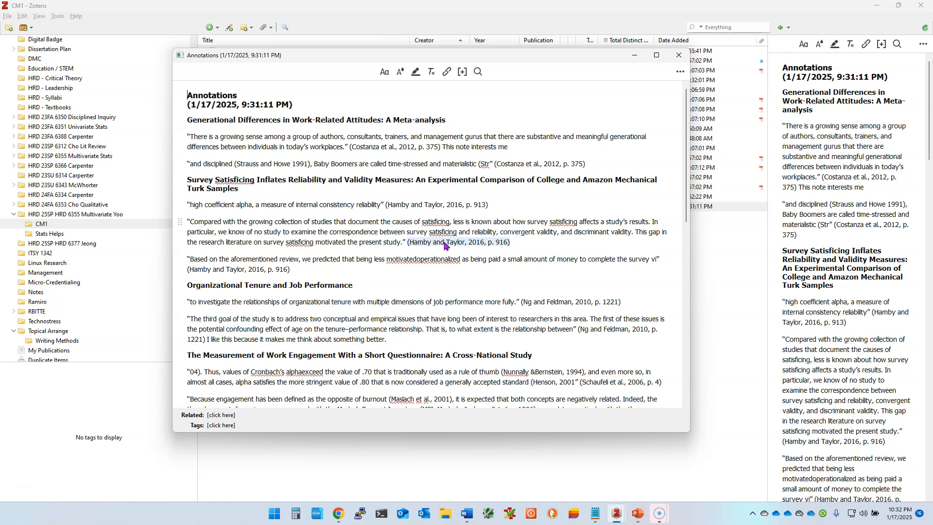
{"action": "left_click", "coordinate": [443, 206]}
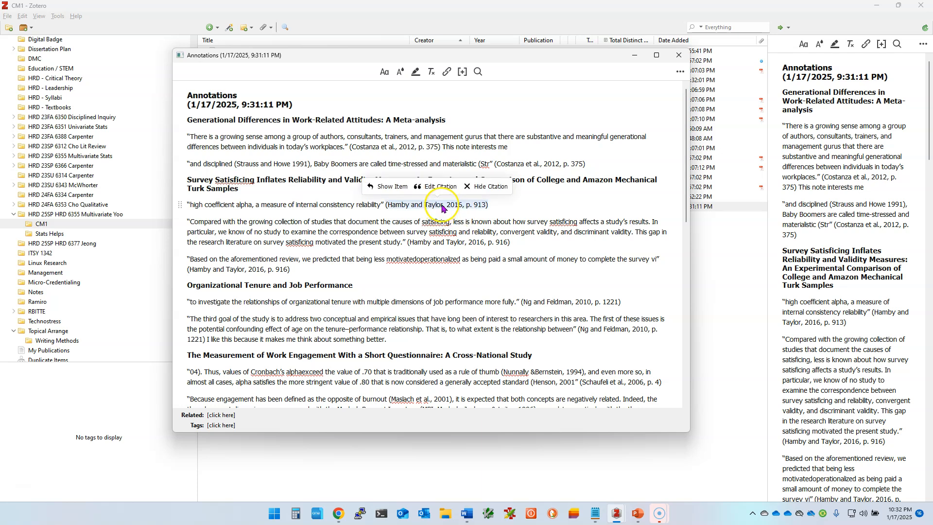
{"action": "left_click", "coordinate": [387, 187]}
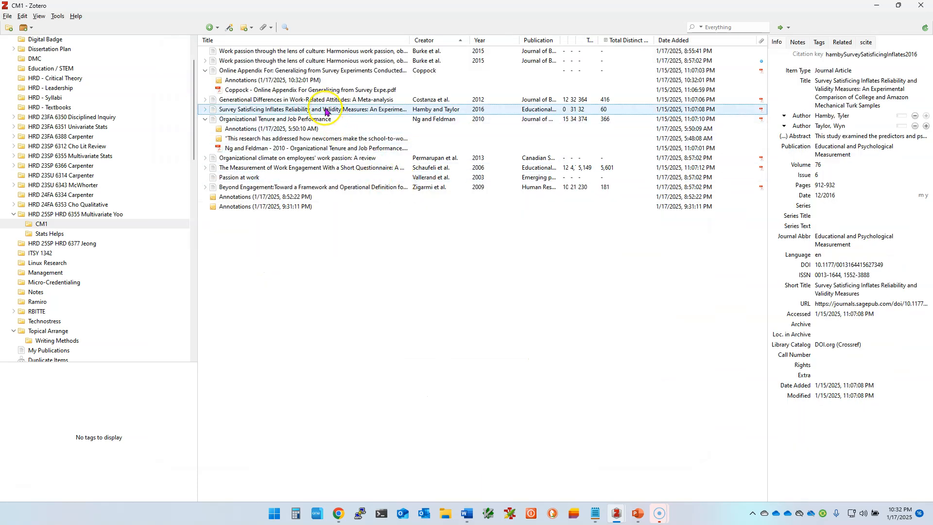
Step: Reopen the 9:31:11 PM annotations note, read its linked quotes through to the end, and close it
{"action": "left_click", "coordinate": [281, 207]}
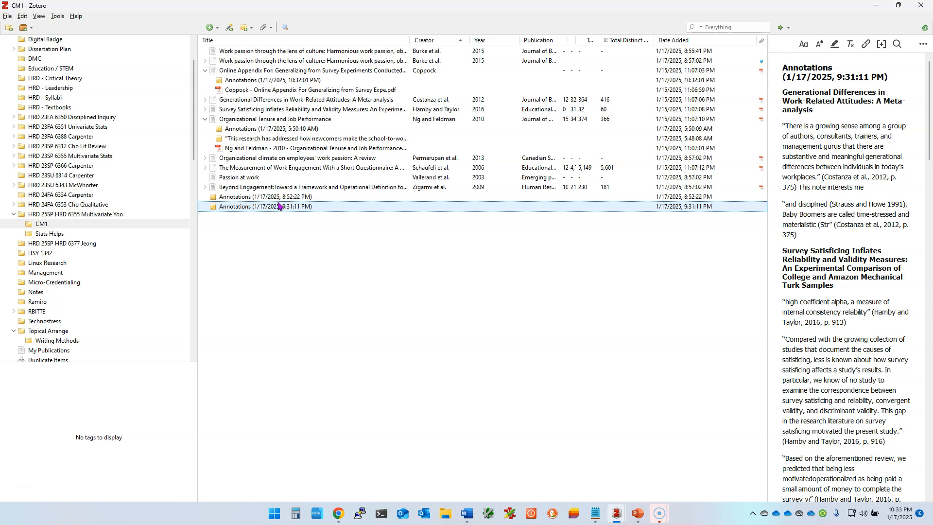
{"action": "double_click", "coordinate": [279, 206]}
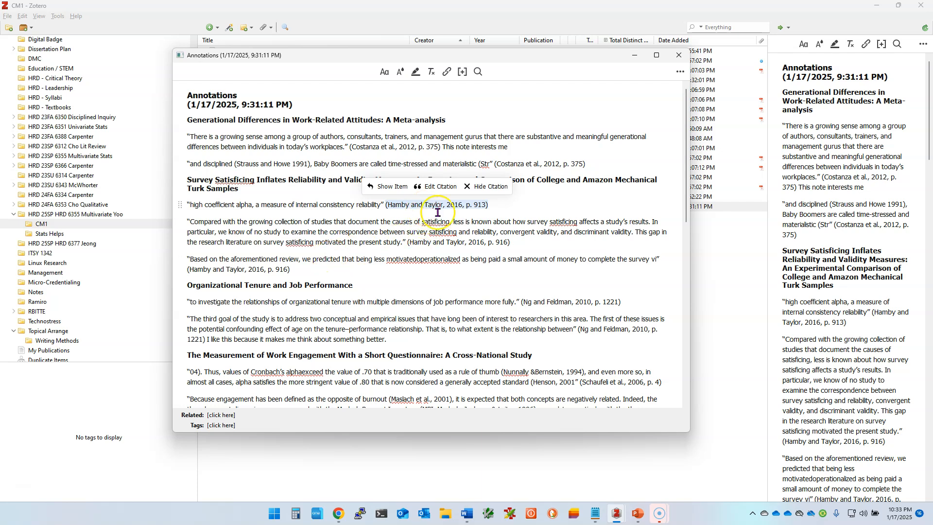
{"action": "left_click", "coordinate": [511, 213]}
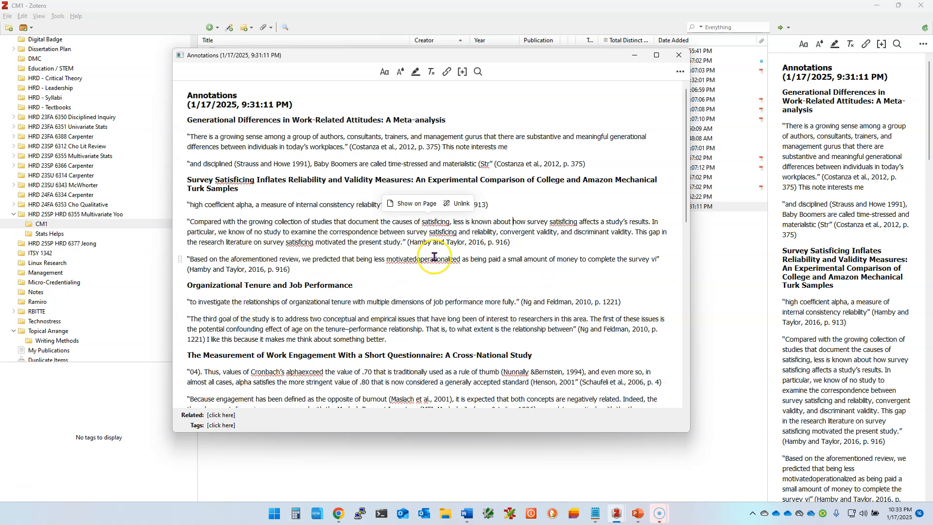
{"action": "scroll", "coordinate": [362, 273], "scroll_direction": "down", "scroll_amount": 15}
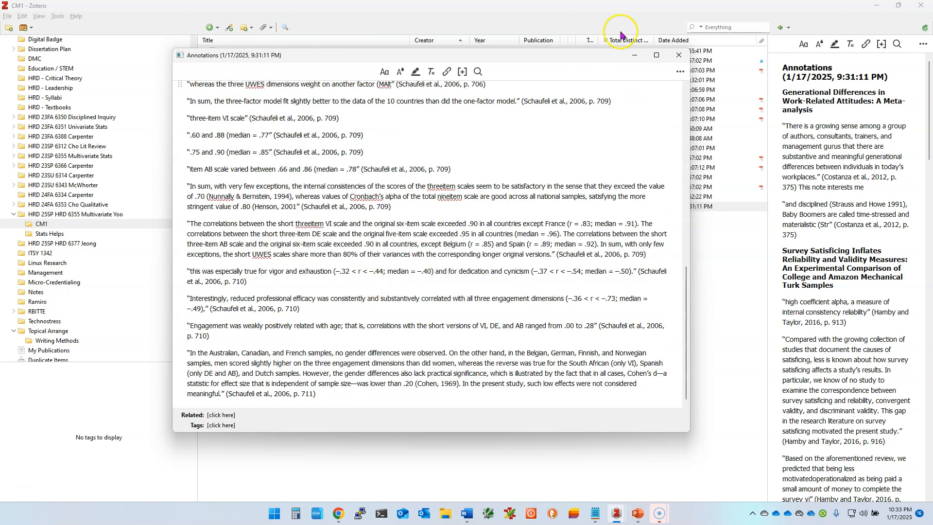
{"action": "left_click", "coordinate": [679, 57]}
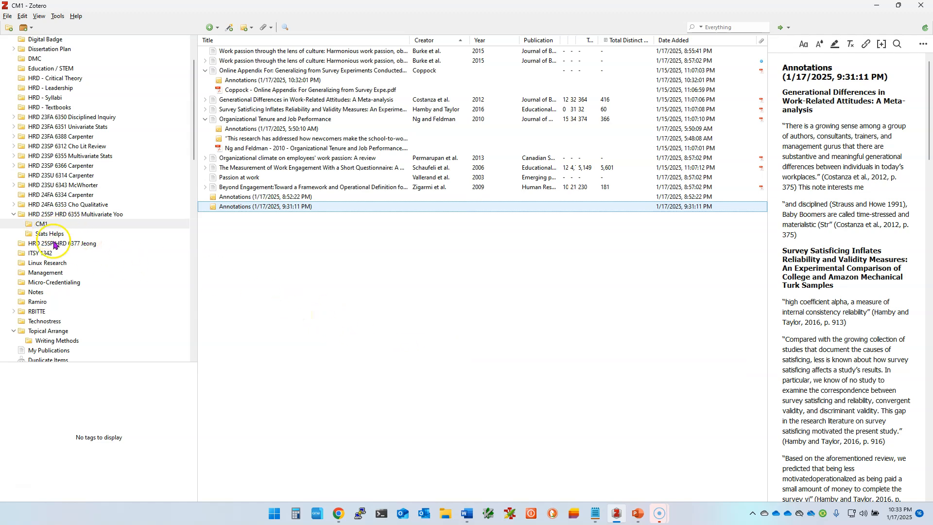
Step: Browse the Full Disclosure feed and view the details of "IBMi Navigator / CVE-2024-51464 / HTTP Security Token Bypass"
{"action": "scroll", "coordinate": [53, 250], "scroll_direction": "down", "scroll_amount": 10}
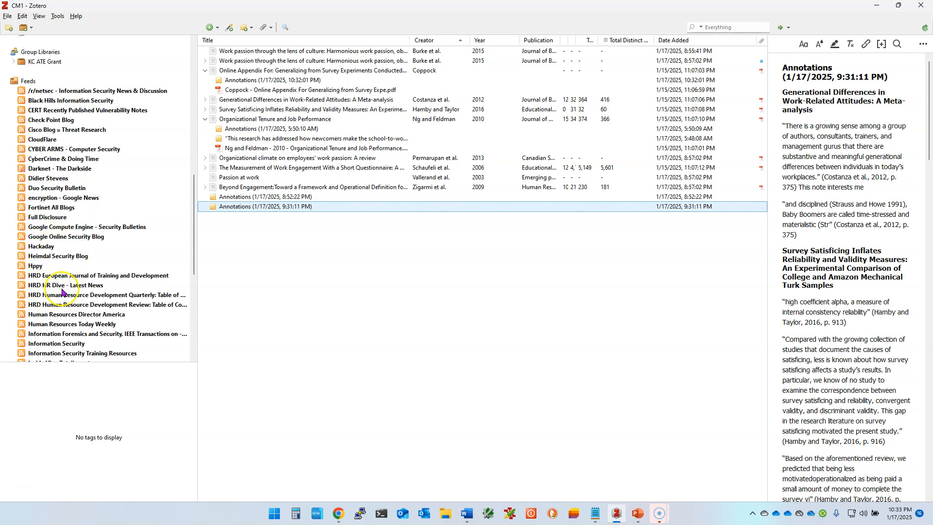
{"action": "scroll", "coordinate": [63, 316], "scroll_direction": "down", "scroll_amount": 5}
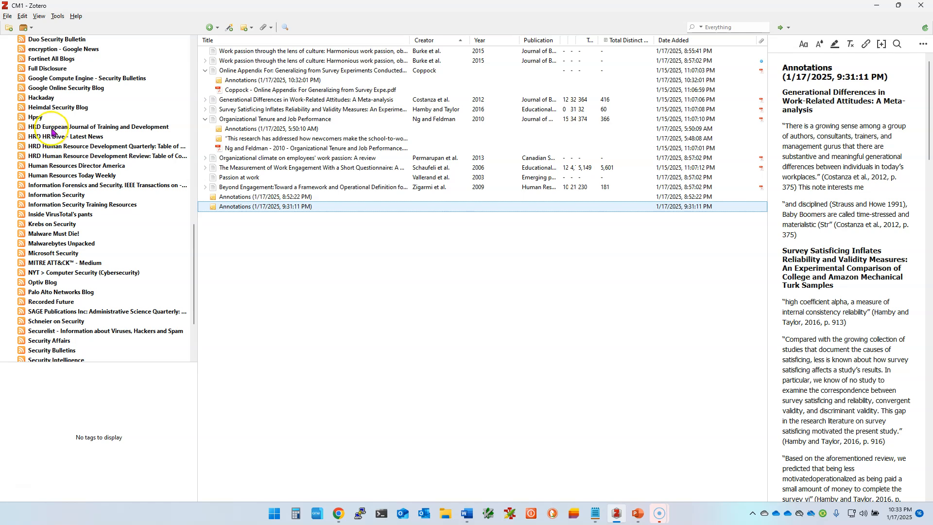
{"action": "left_click", "coordinate": [35, 70]}
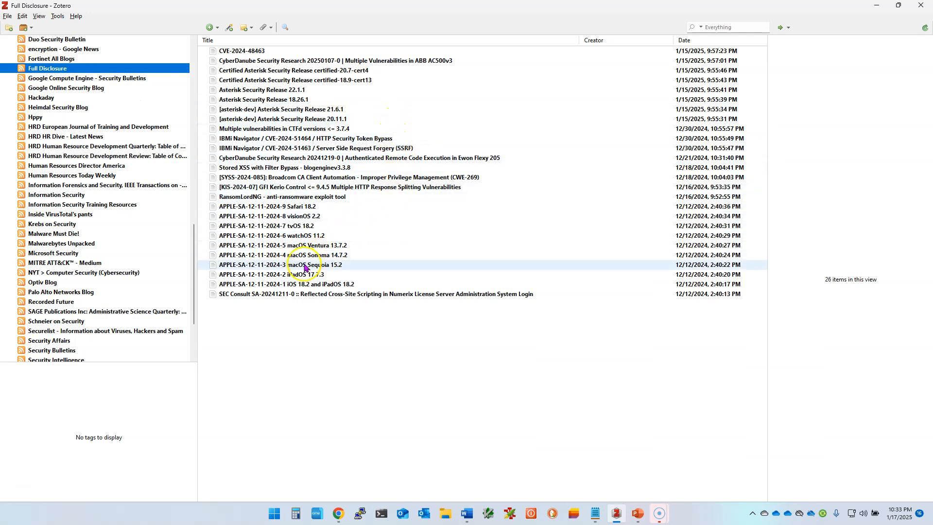
{"action": "left_click", "coordinate": [300, 139]}
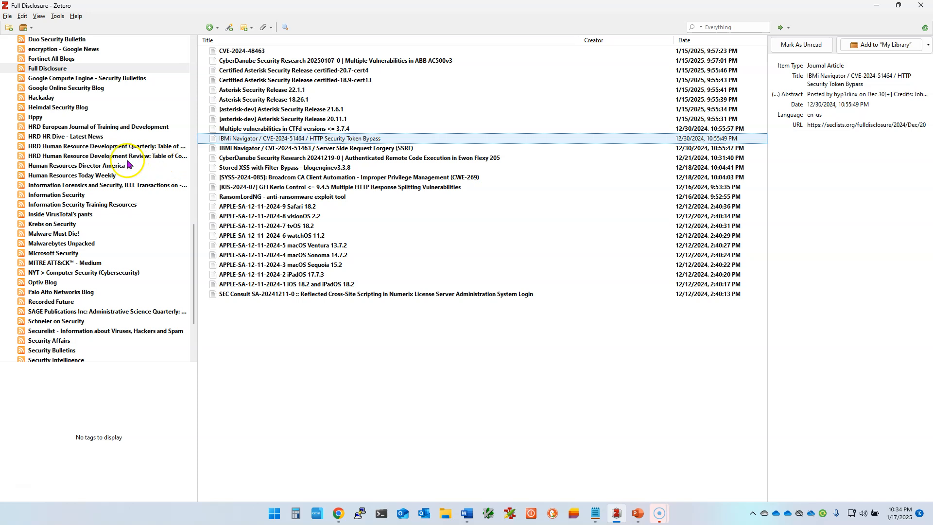
Step: Unsubscribe from the "HRD European Journal of Training and Development" feed and confirm its removal
{"action": "right_click", "coordinate": [84, 128]}
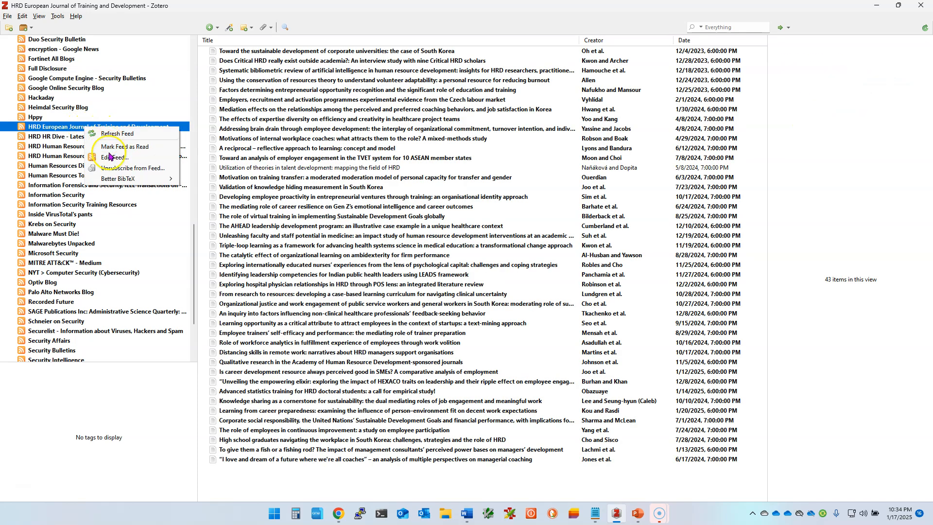
{"action": "left_click", "coordinate": [114, 179]}
{"action": "left_click", "coordinate": [444, 267]}
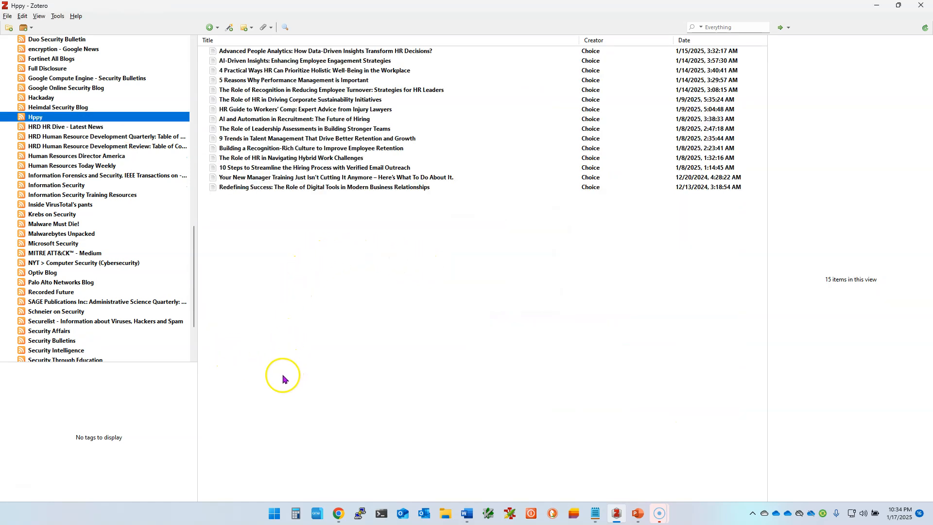
Step: Switch to Chrome and copy the link address of the Most recent RSS feed on the Human Resource Development Quarterly journal page
{"action": "mouse_move", "coordinate": [339, 517]}
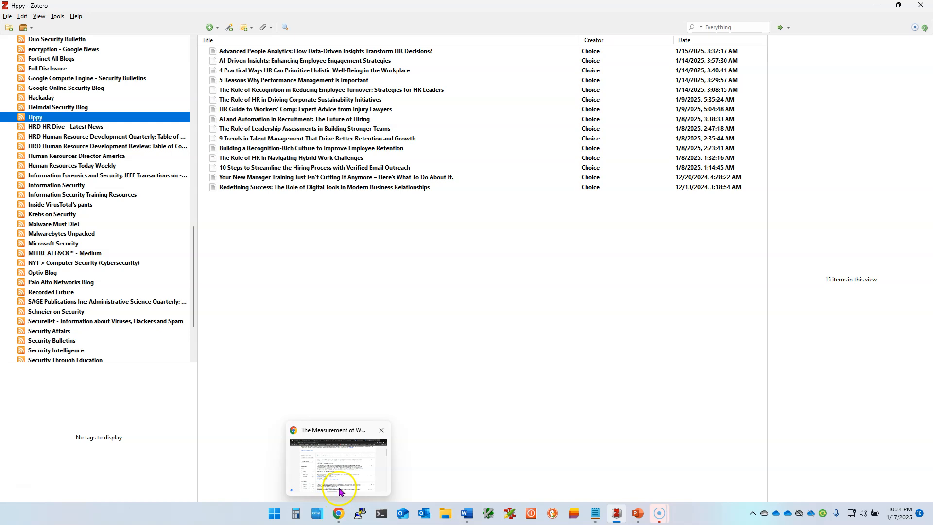
{"action": "left_click", "coordinate": [342, 482]}
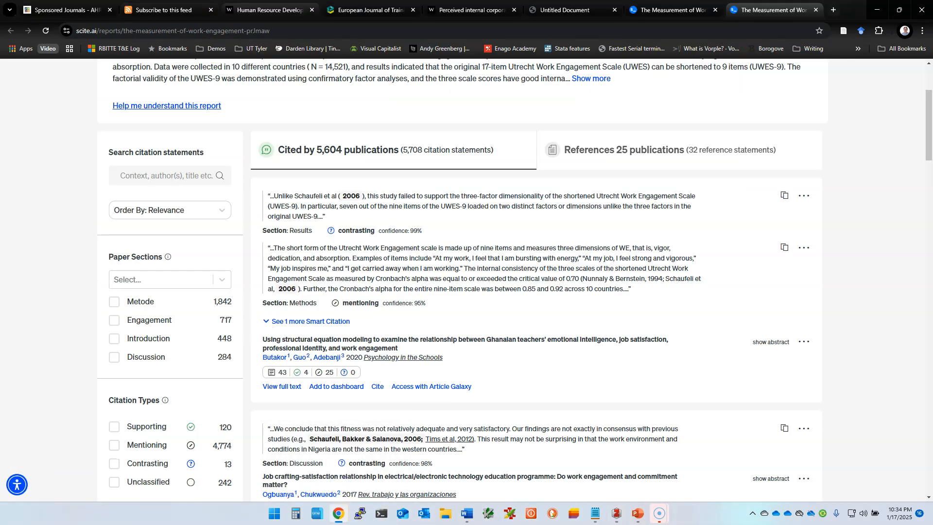
{"action": "left_click", "coordinate": [265, 10]}
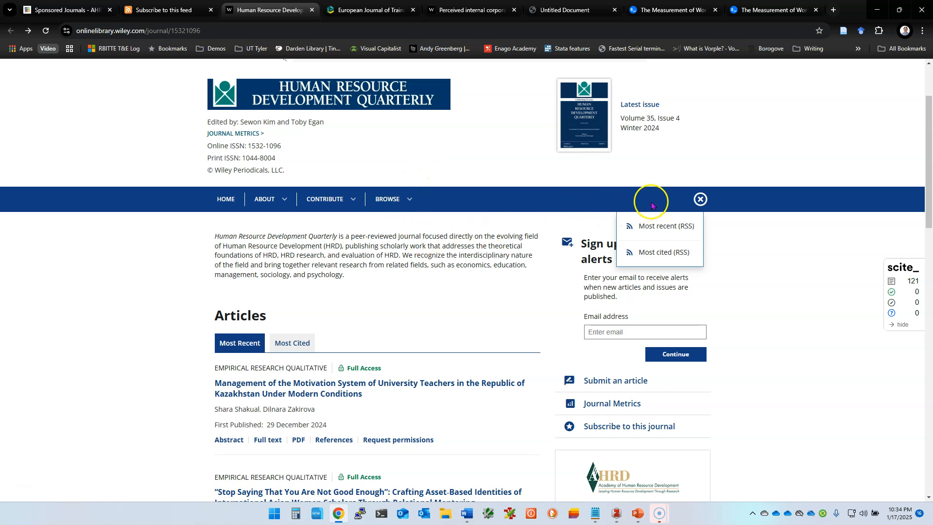
{"action": "left_click", "coordinate": [691, 200]}
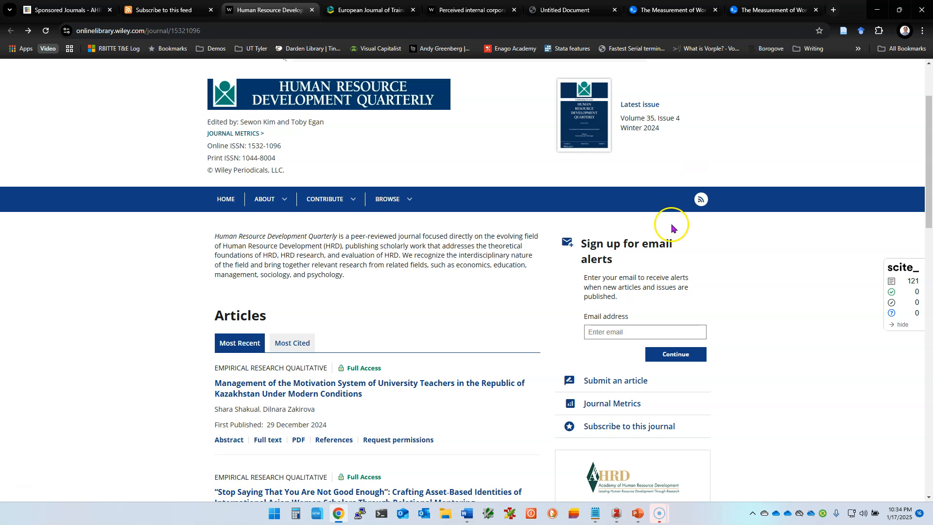
{"action": "left_click", "coordinate": [701, 201]}
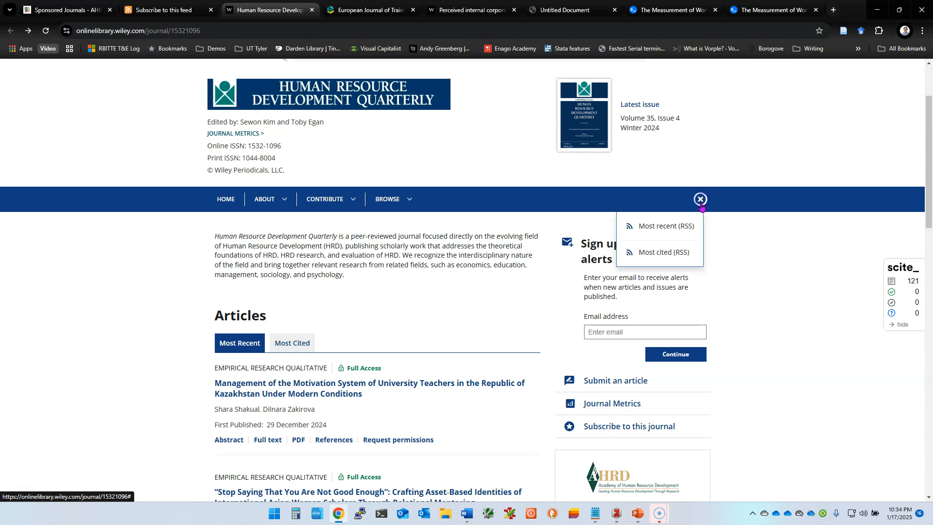
{"action": "right_click", "coordinate": [649, 230]}
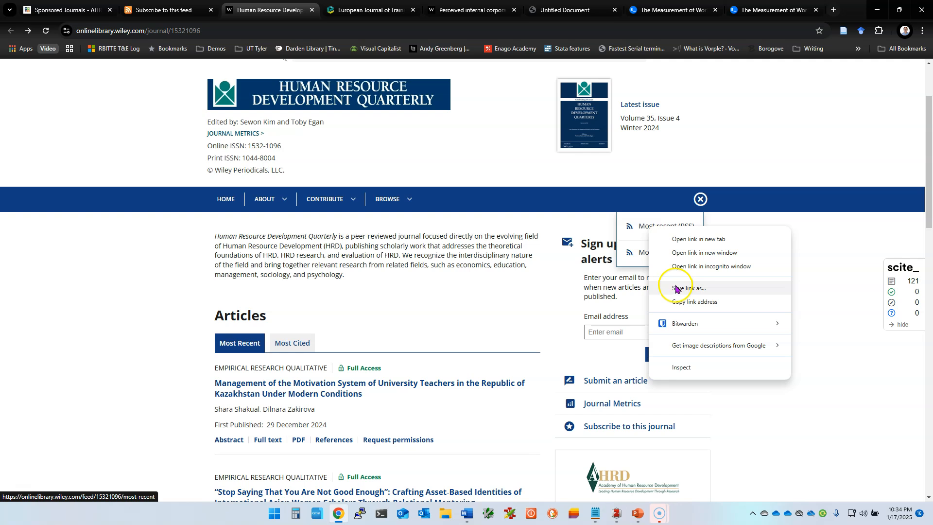
{"action": "left_click", "coordinate": [678, 301]}
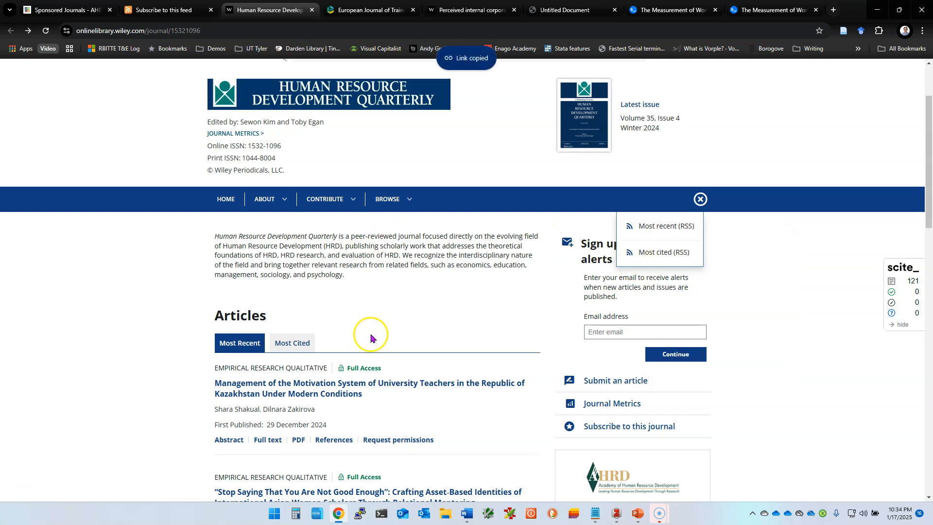
Step: In Zotero, save a feed from the copied URL titled "HRD: Human Resource Development Quarterly: Table of Contents" and open that journal's feed
{"action": "left_click", "coordinate": [617, 513]}
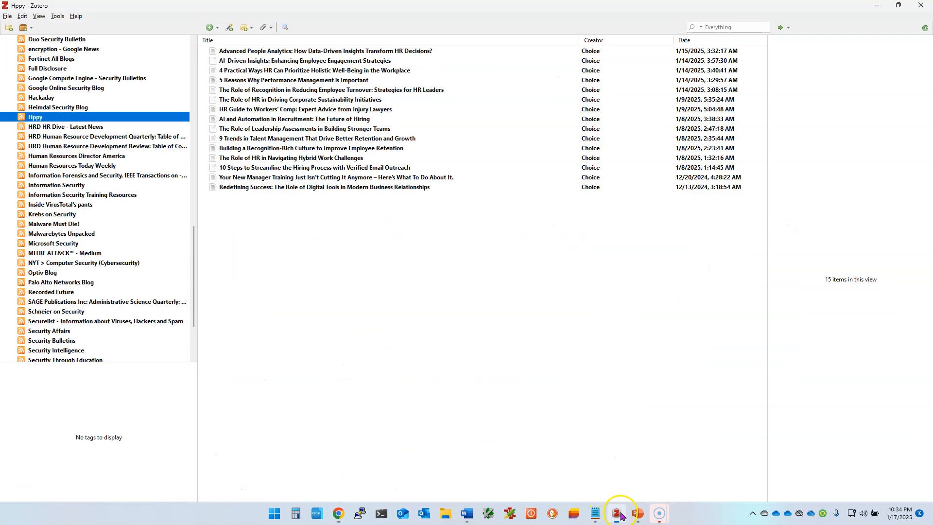
{"action": "left_click", "coordinate": [24, 28]}
{"action": "mouse_move", "coordinate": [69, 51]}
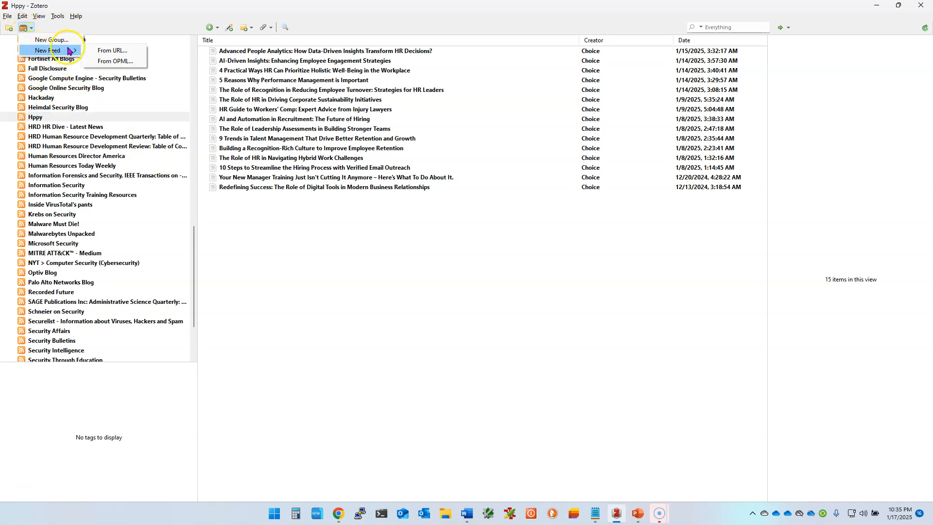
{"action": "left_click", "coordinate": [111, 51]}
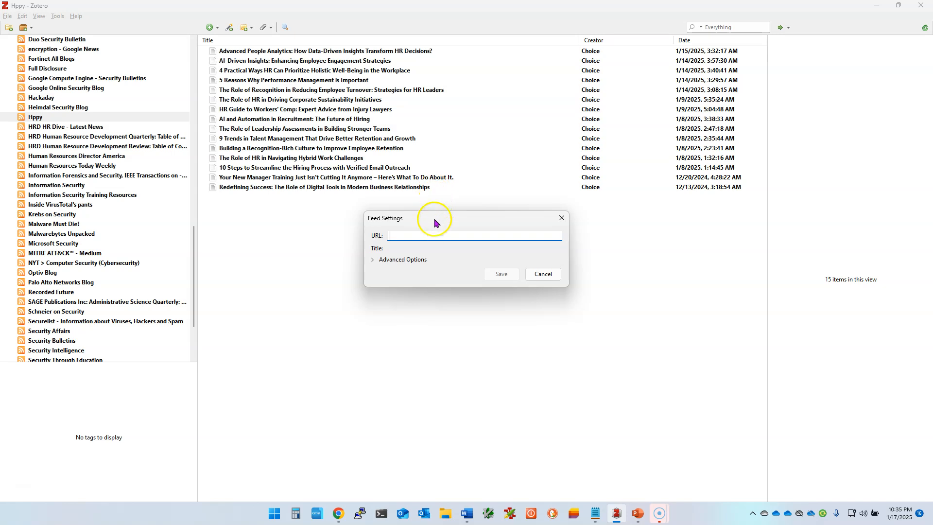
{"action": "key", "text": "ctrl+v"}
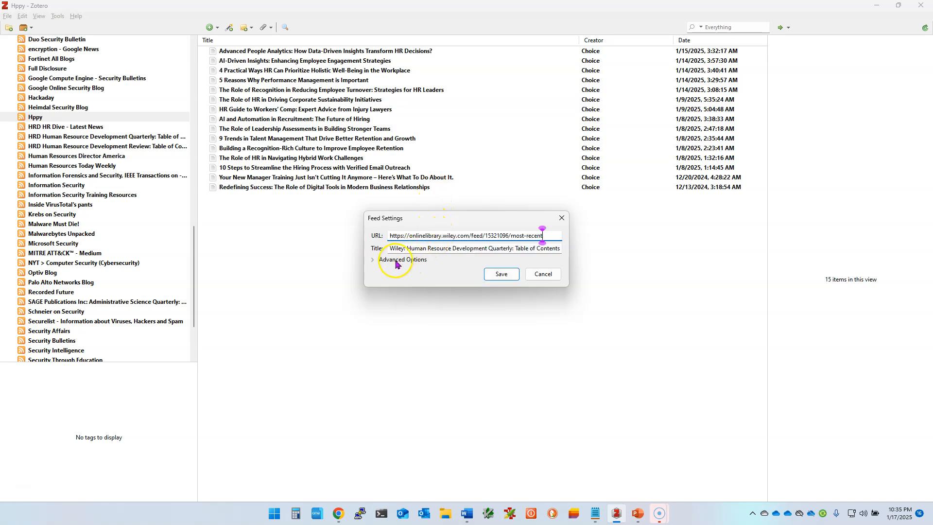
{"action": "left_click", "coordinate": [390, 250]}
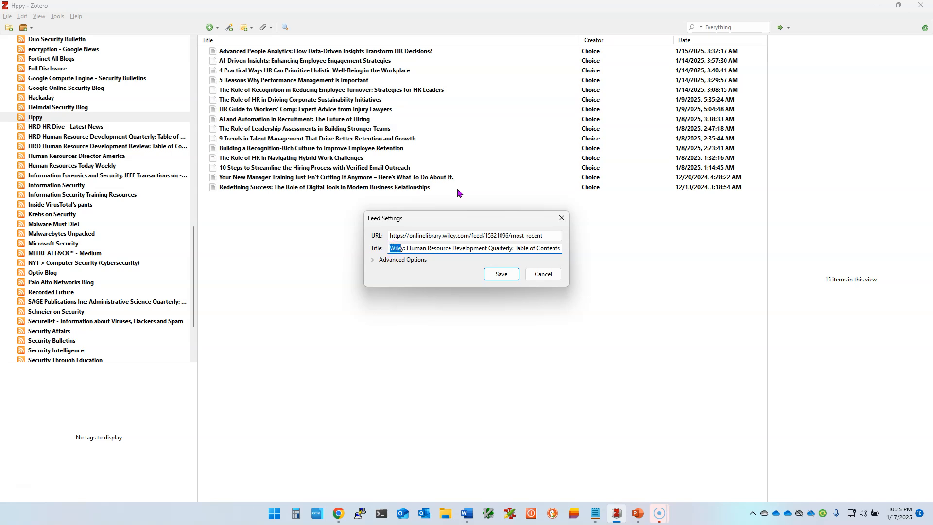
{"action": "type", "text": "HRD:"}
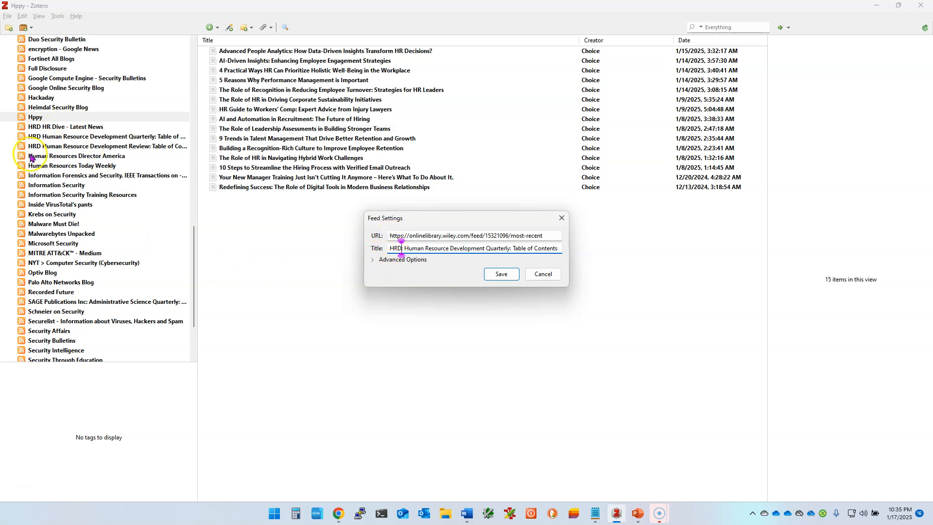
{"action": "left_click", "coordinate": [500, 275]}
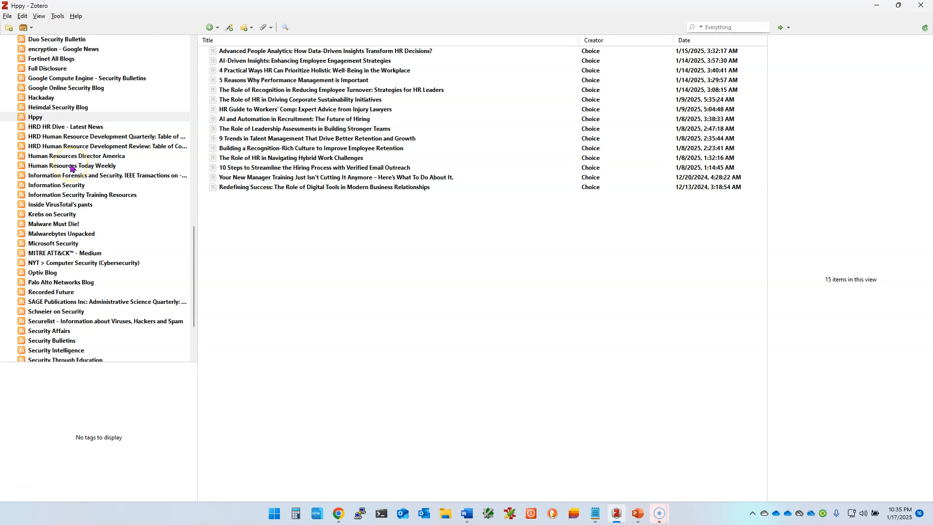
{"action": "left_click", "coordinate": [77, 140]}
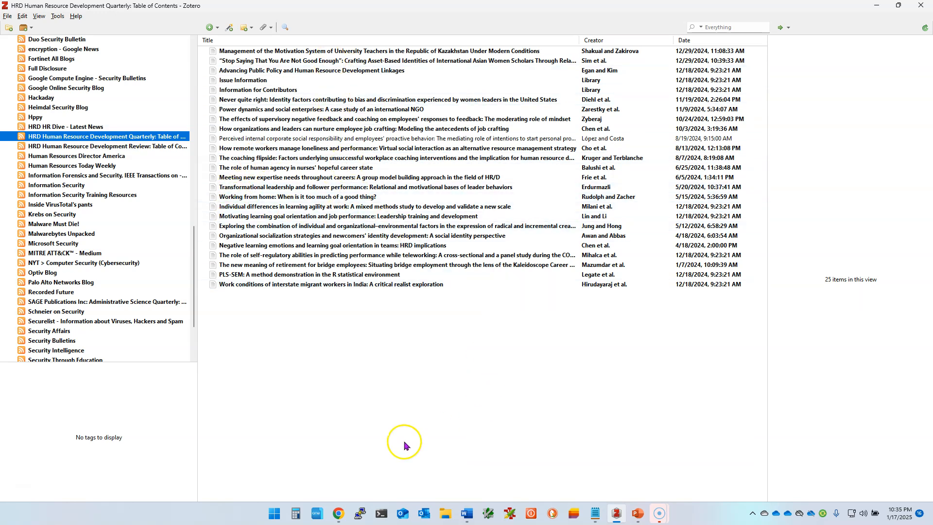
Step: Switch to Chrome and copy the RSS feed link address from the European Journal of Training and Development page on Emerald Insight
{"action": "left_click", "coordinate": [338, 513]}
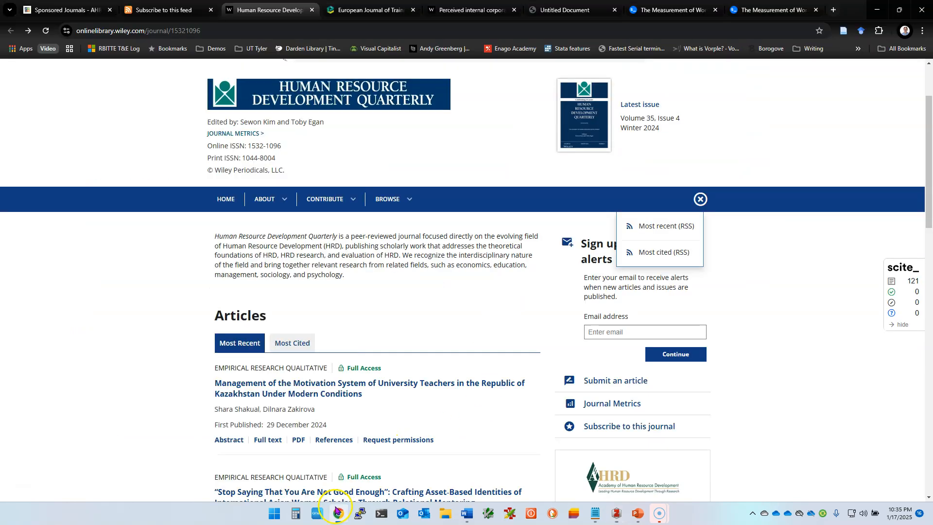
{"action": "left_click", "coordinate": [348, 10]}
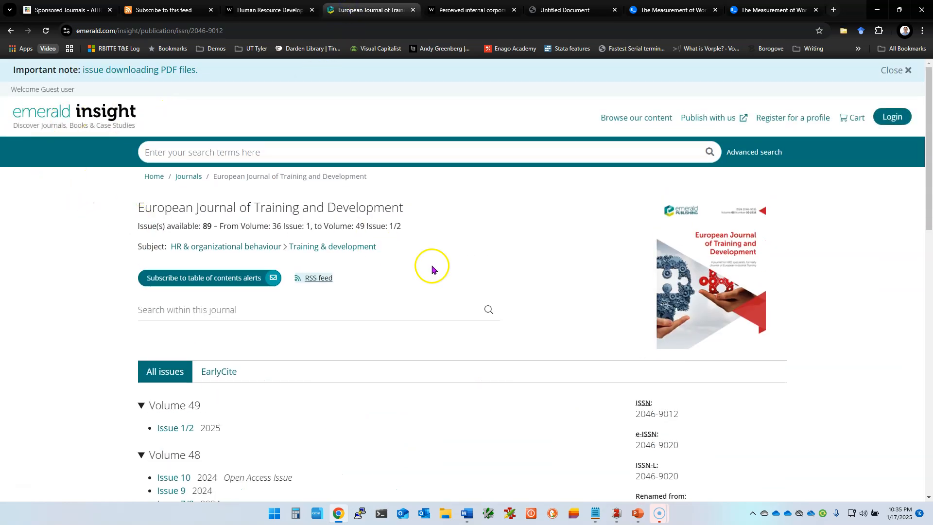
{"action": "scroll", "coordinate": [432, 269], "scroll_direction": "down", "scroll_amount": 6}
{"action": "scroll", "coordinate": [458, 259], "scroll_direction": "up", "scroll_amount": 4}
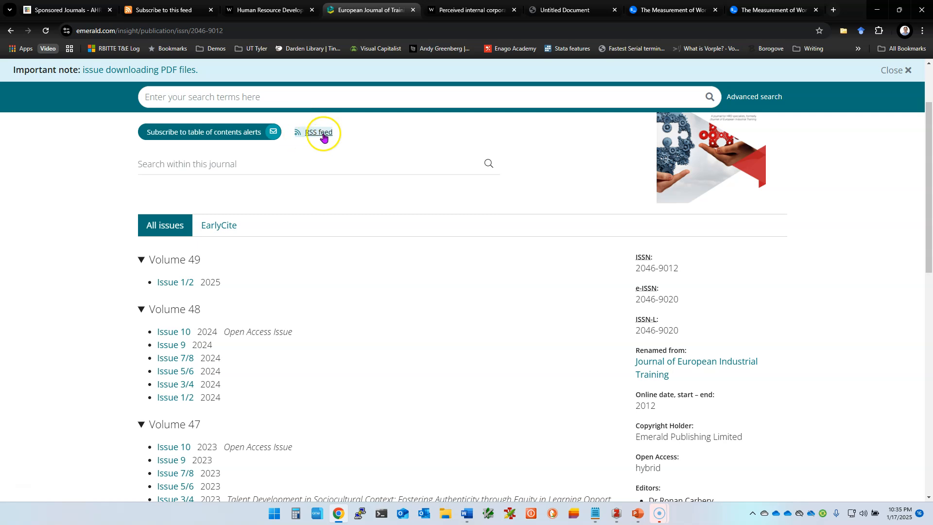
{"action": "right_click", "coordinate": [308, 136]}
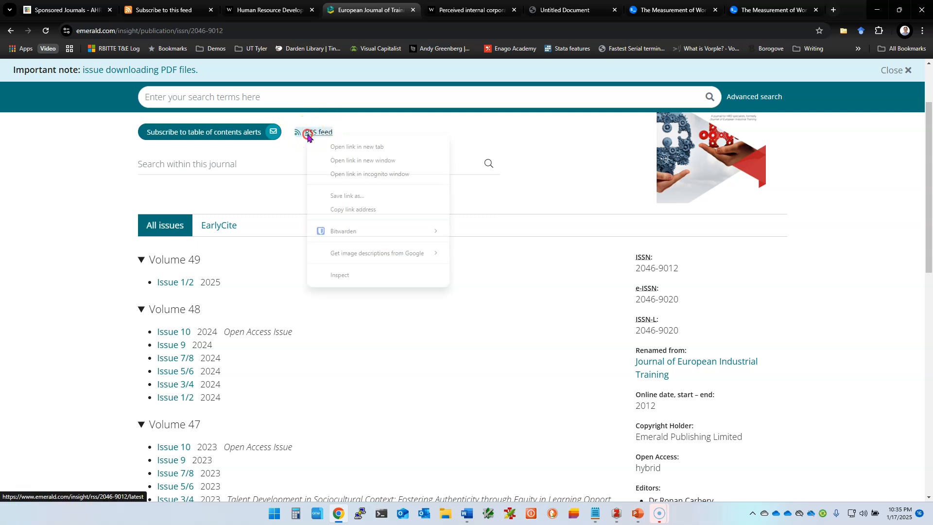
{"action": "left_click", "coordinate": [353, 209]}
Step: Add a Zotero feed from the copied Emerald URL with the title "HRD European Journal of Training and Development"
{"action": "key", "text": "alt+Tab"}
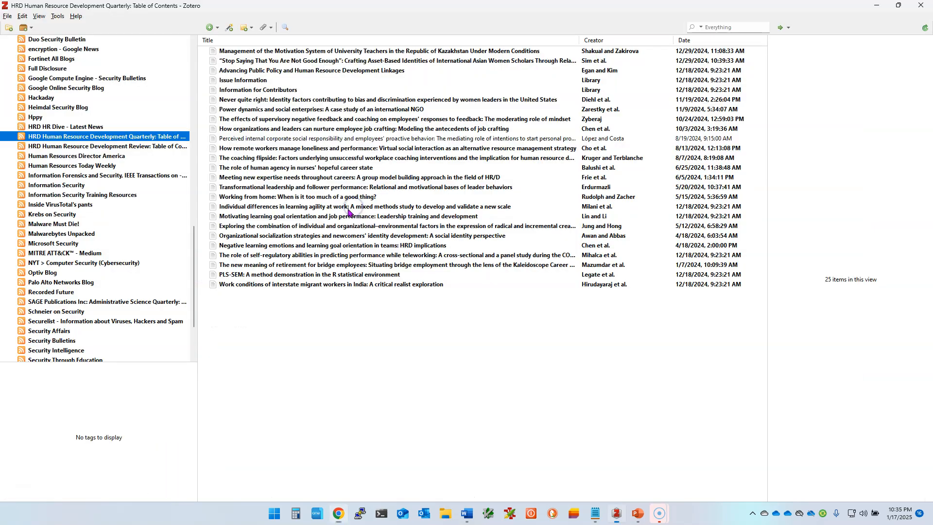
{"action": "left_click", "coordinate": [27, 30]}
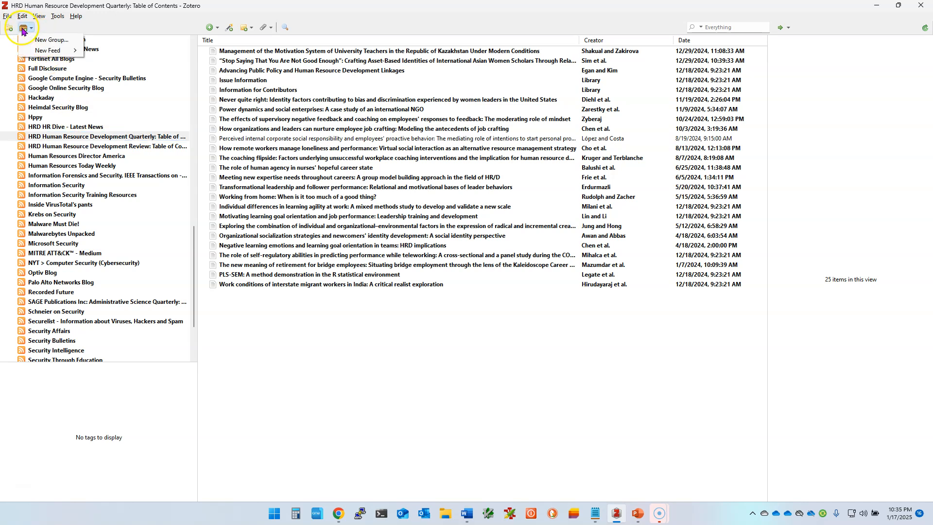
{"action": "mouse_move", "coordinate": [48, 50]}
{"action": "left_click", "coordinate": [105, 50]}
{"action": "key", "text": "ctrl+v"}
{"action": "left_click", "coordinate": [392, 248]}
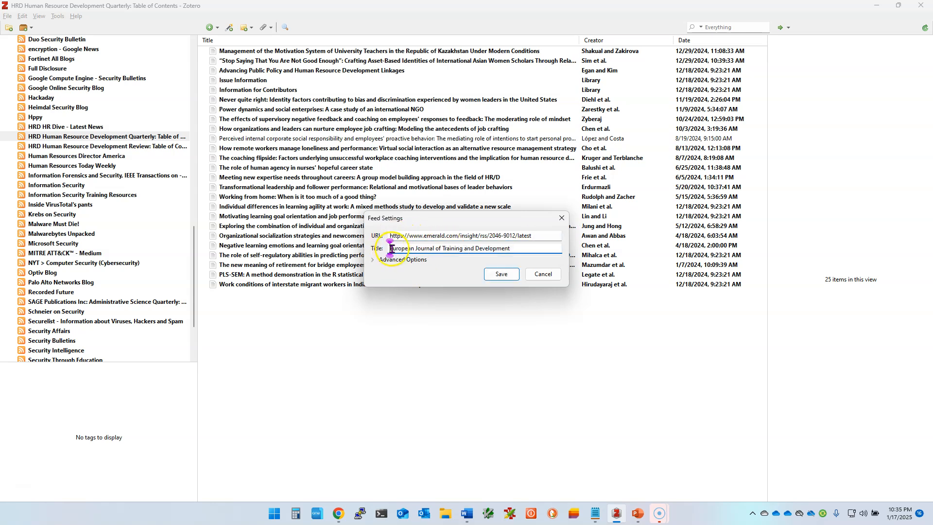
{"action": "type", "text": "HRD"}
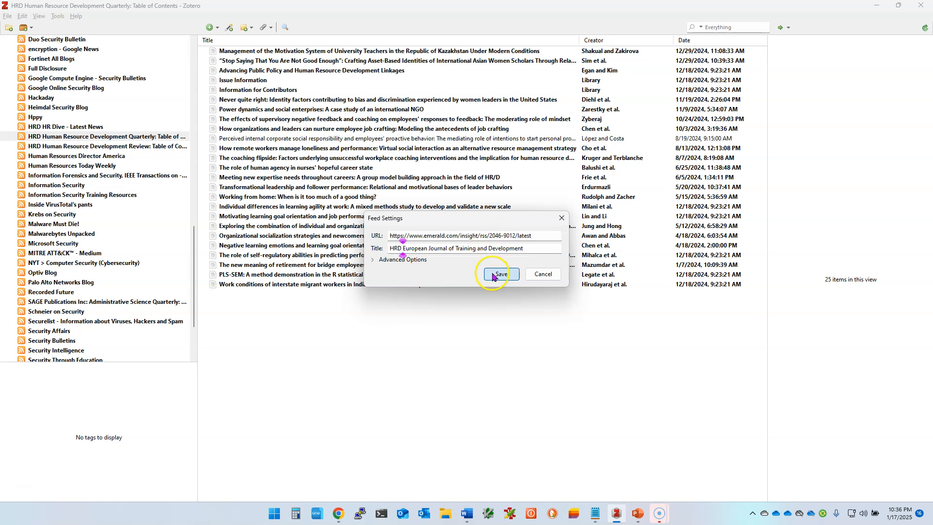
{"action": "left_click", "coordinate": [499, 274]}
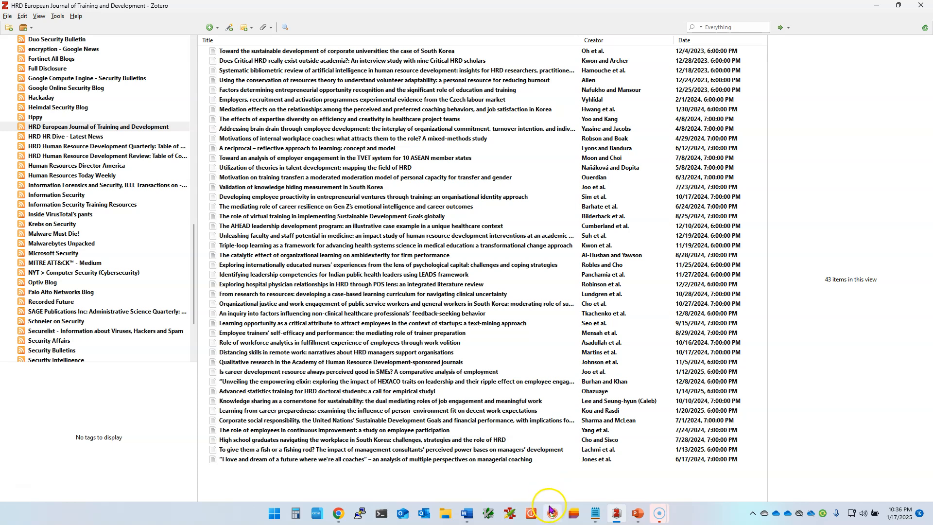
Step: Switch to the PowerPoint slide show and advance through the next slide's bullets up to "Adding symbols to documents"
{"action": "left_click", "coordinate": [636, 514]}
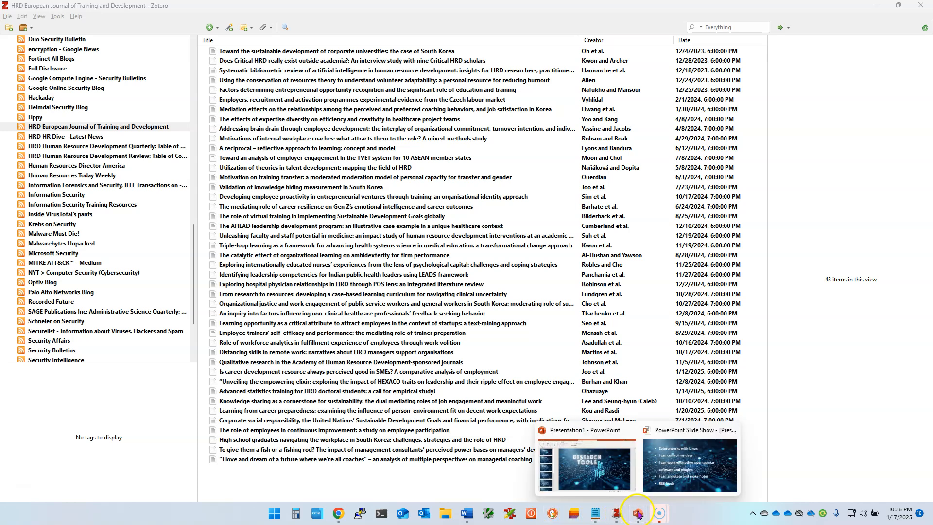
{"action": "left_click", "coordinate": [674, 470]}
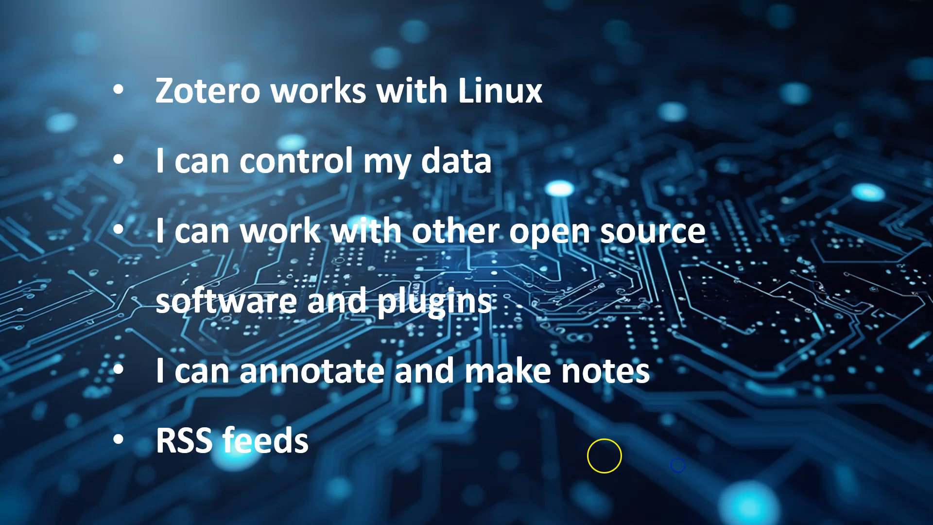
{"action": "left_click", "coordinate": [381, 322]}
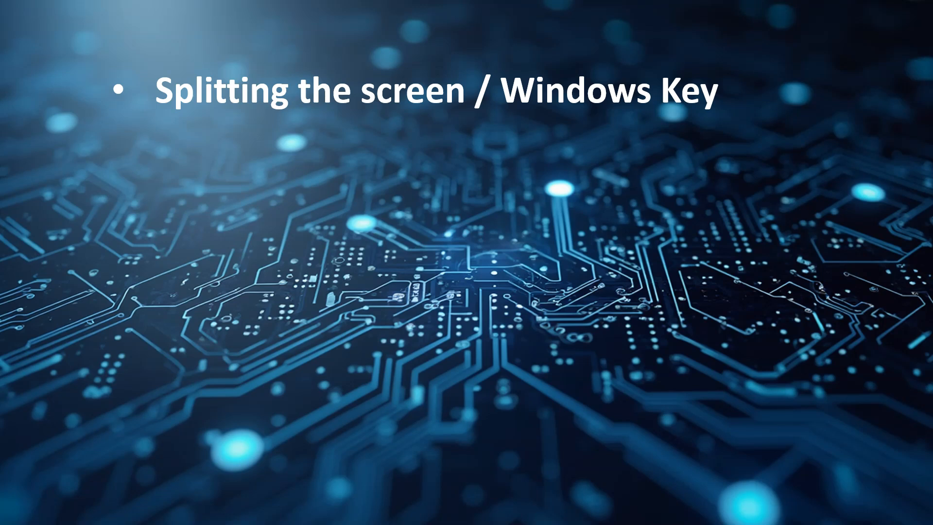
{"action": "key", "text": "Right"}
{"action": "key", "text": "Right"}
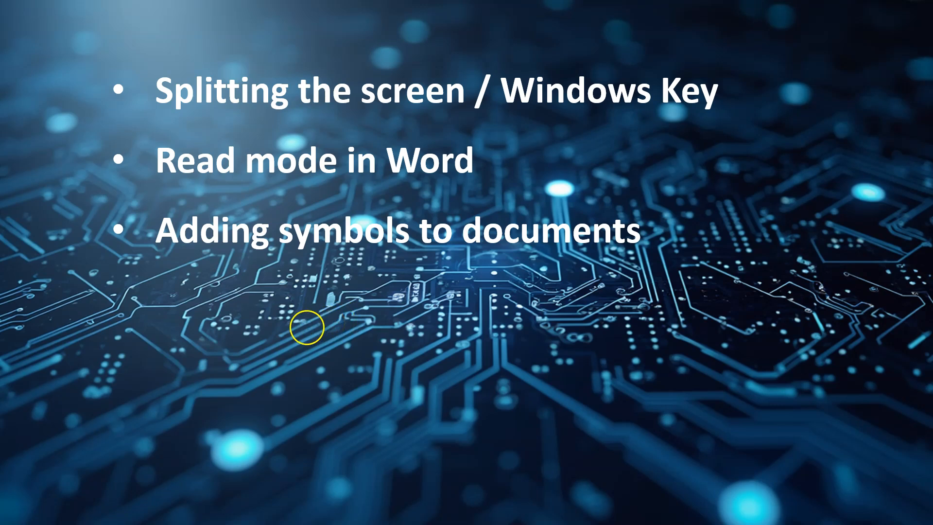
Step: Switch to Document1 in Word and delete the "B-weights" and copyright lines below the Lorem ipsum paragraph
{"action": "key", "text": "alt+Tab"}
{"action": "key", "text": "alt+Tab"}
{"action": "key", "text": "alt+Tab"}
{"action": "key", "text": "alt+Tab"}
{"action": "key", "text": "alt+Tab"}
{"action": "key", "text": "alt+Tab"}
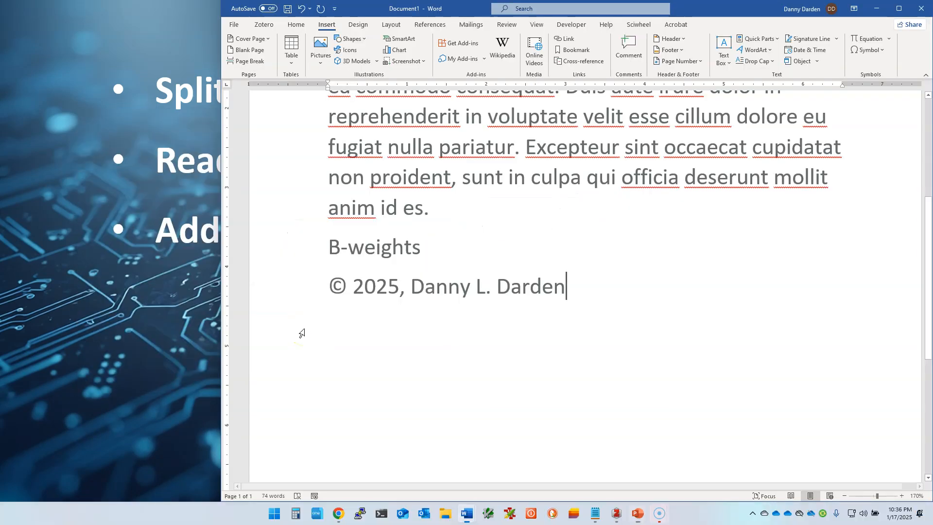
{"action": "left_click_drag", "start_coordinate": [330, 250], "coordinate": [453, 384]}
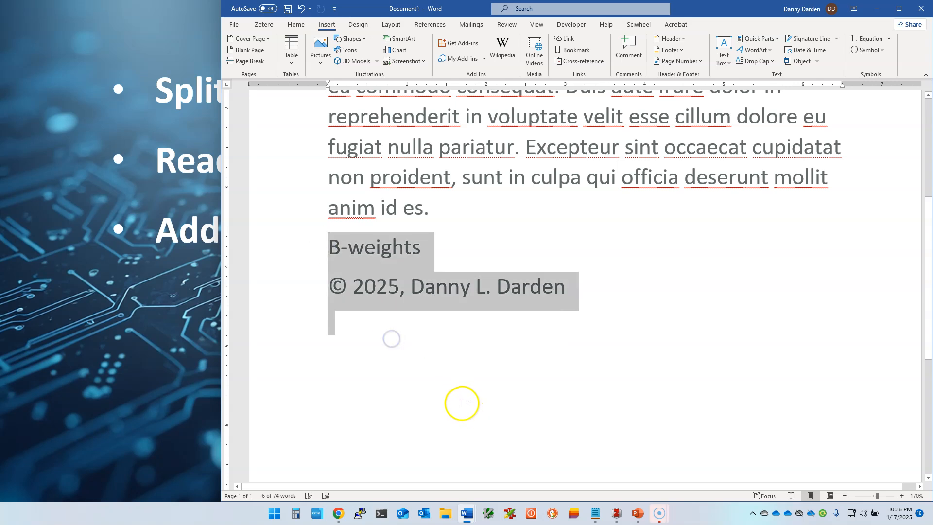
{"action": "key", "text": "Delete"}
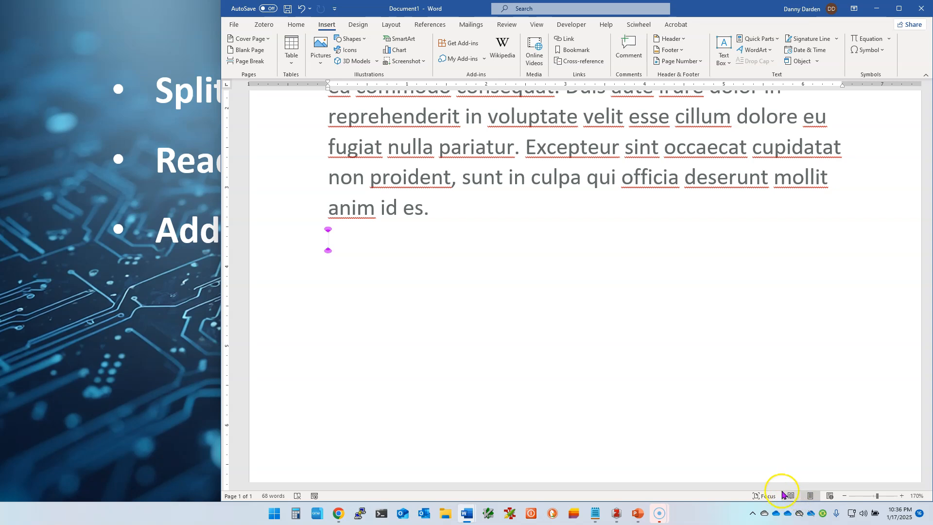
{"action": "scroll", "coordinate": [389, 285], "scroll_direction": "up", "scroll_amount": 3}
{"action": "scroll", "coordinate": [386, 298], "scroll_direction": "down", "scroll_amount": 3}
{"action": "scroll", "coordinate": [376, 279], "scroll_direction": "up", "scroll_amount": 1}
{"action": "scroll", "coordinate": [389, 291], "scroll_direction": "up", "scroll_amount": 1}
{"action": "scroll", "coordinate": [443, 330], "scroll_direction": "down", "scroll_amount": 4}
{"action": "scroll", "coordinate": [442, 325], "scroll_direction": "up", "scroll_amount": 4}
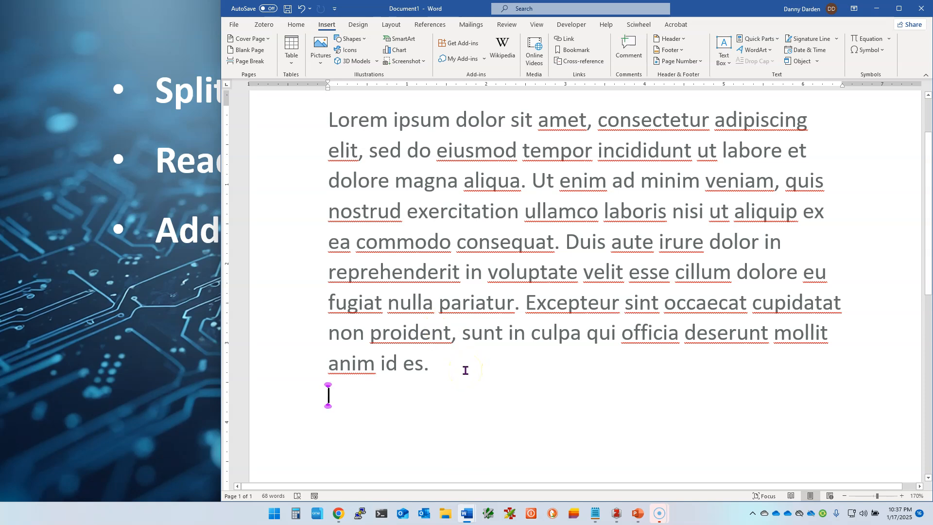
Step: Bring up Document2 beside Document1 in Word and switch it from Read Mode to Print Layout view
{"action": "key", "text": "alt+Tab"}
{"action": "key", "text": "alt+Tab"}
{"action": "key", "text": "alt+Tab"}
{"action": "key", "text": "alt+Tab"}
{"action": "key", "text": "alt+Tab"}
{"action": "key", "text": "alt+Tab"}
{"action": "key", "text": "alt+Tab"}
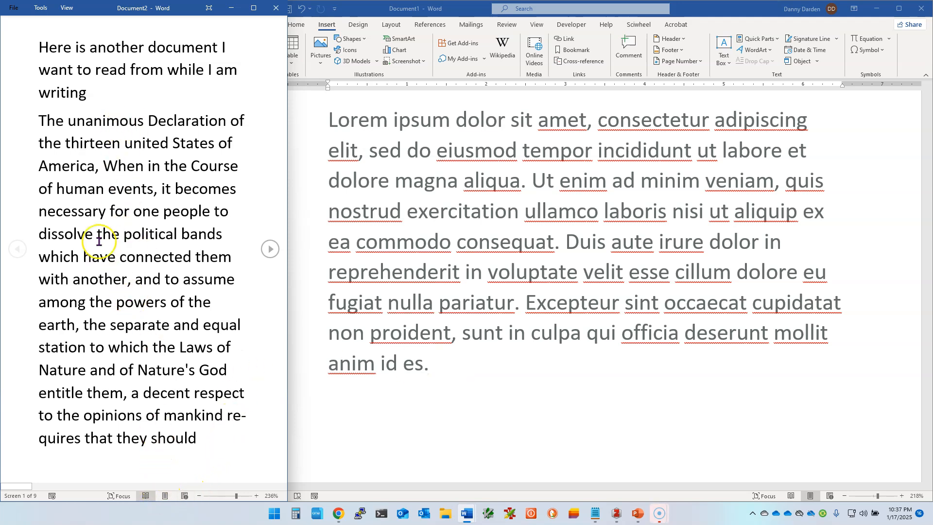
{"action": "scroll", "coordinate": [98, 240], "scroll_direction": "down", "scroll_amount": 1}
{"action": "scroll", "coordinate": [99, 240], "scroll_direction": "up", "scroll_amount": 1}
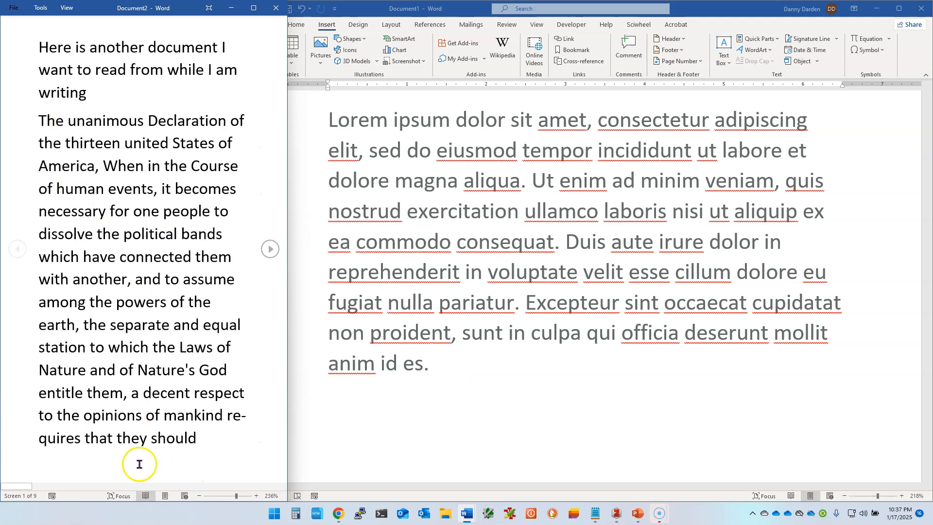
{"action": "left_click", "coordinate": [161, 495]}
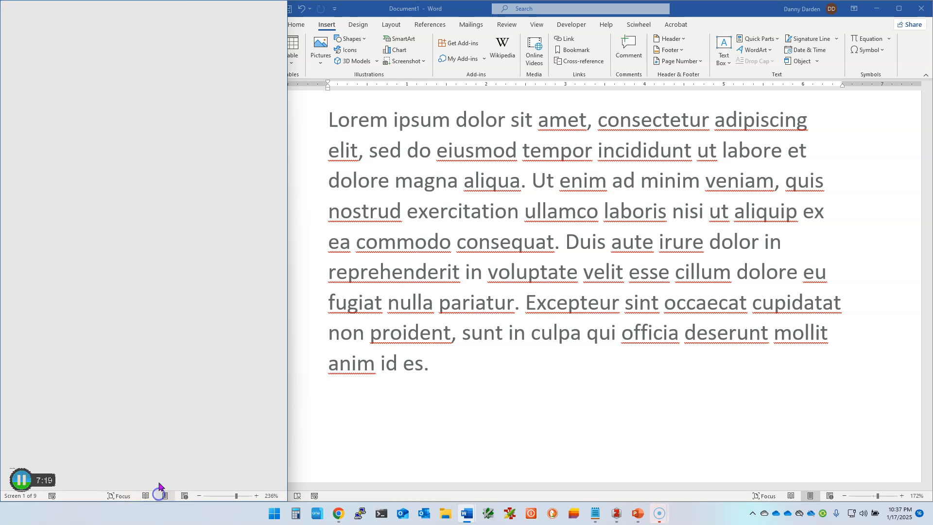
Step: Return Document2 to Read Mode, page through it, and split the screen with Document1 beside it
{"action": "scroll", "coordinate": [100, 223], "scroll_direction": "down", "scroll_amount": 5}
{"action": "scroll", "coordinate": [102, 225], "scroll_direction": "up", "scroll_amount": 3}
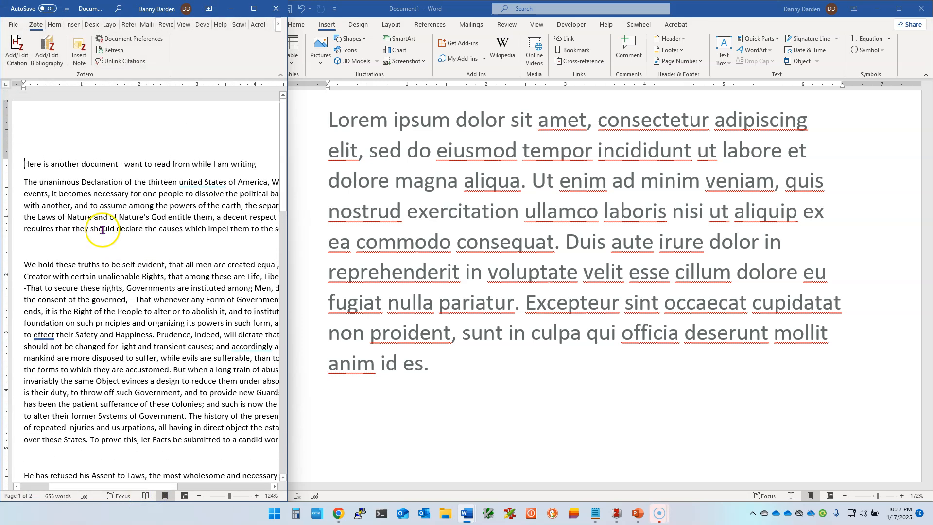
{"action": "left_click", "coordinate": [146, 498]}
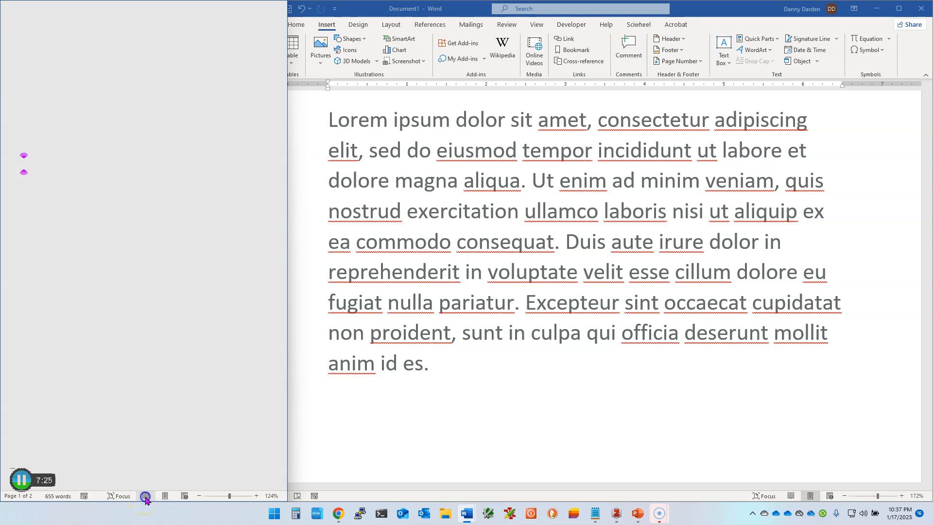
{"action": "scroll", "coordinate": [133, 253], "scroll_direction": "down", "scroll_amount": 5}
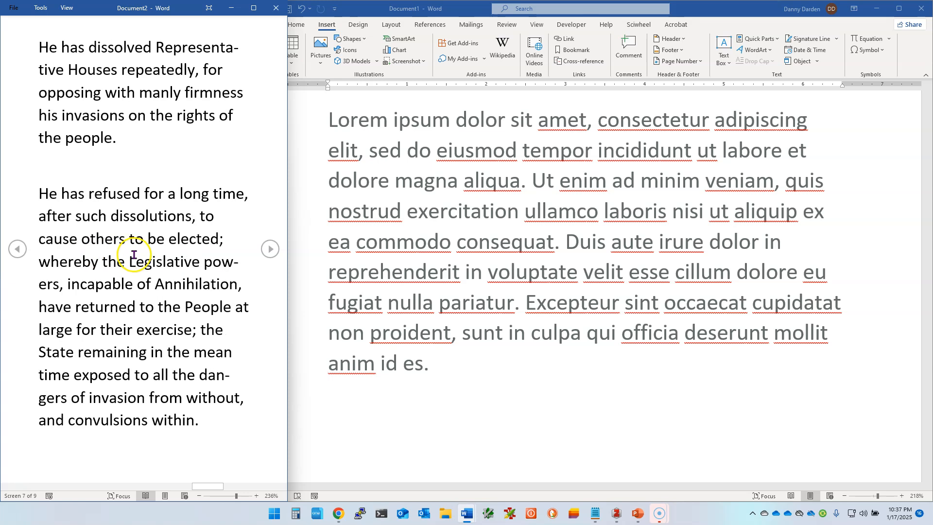
{"action": "scroll", "coordinate": [134, 254], "scroll_direction": "down", "scroll_amount": 2}
{"action": "scroll", "coordinate": [132, 253], "scroll_direction": "up", "scroll_amount": 8}
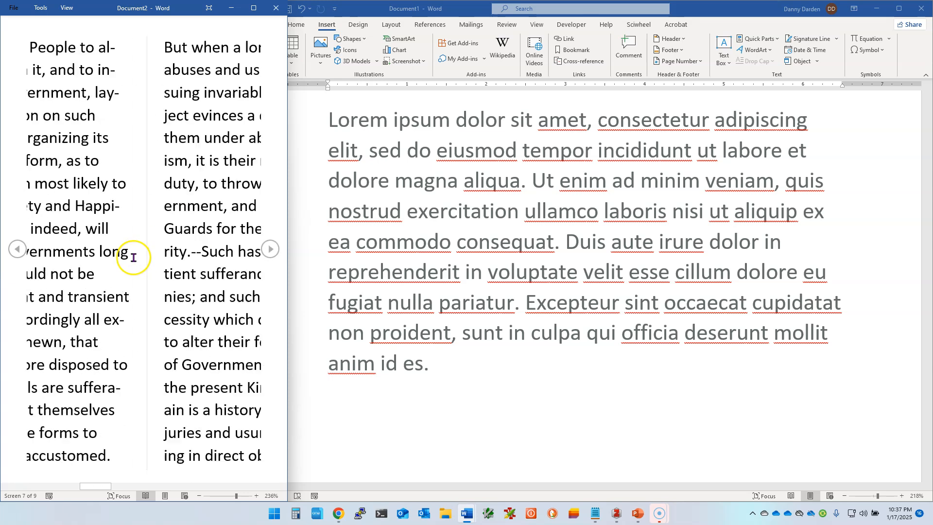
{"action": "scroll", "coordinate": [130, 251], "scroll_direction": "down", "scroll_amount": 5}
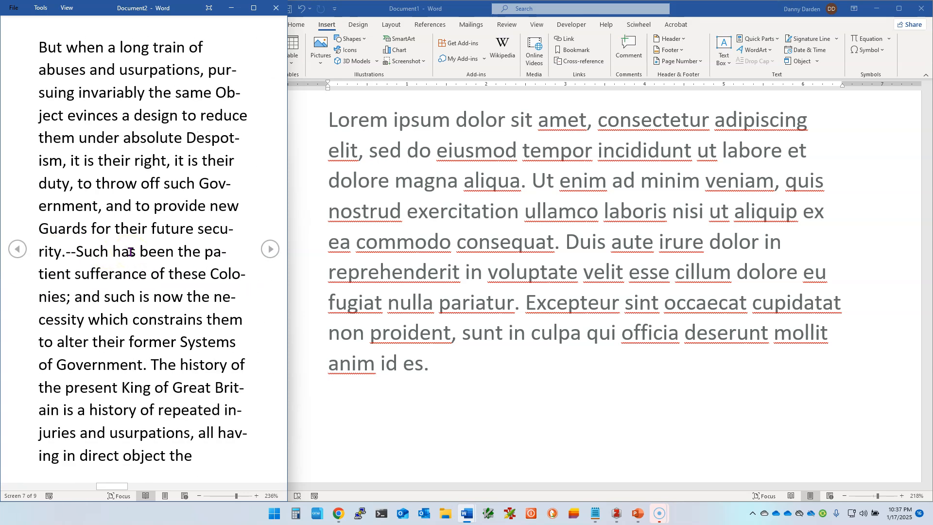
{"action": "scroll", "coordinate": [123, 252], "scroll_direction": "down", "scroll_amount": 1}
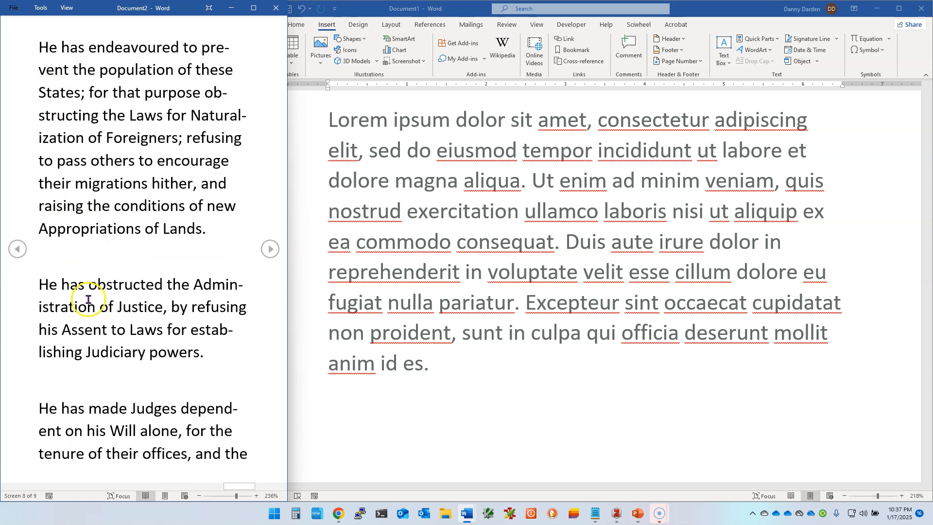
{"action": "scroll", "coordinate": [89, 299], "scroll_direction": "up", "scroll_amount": 4}
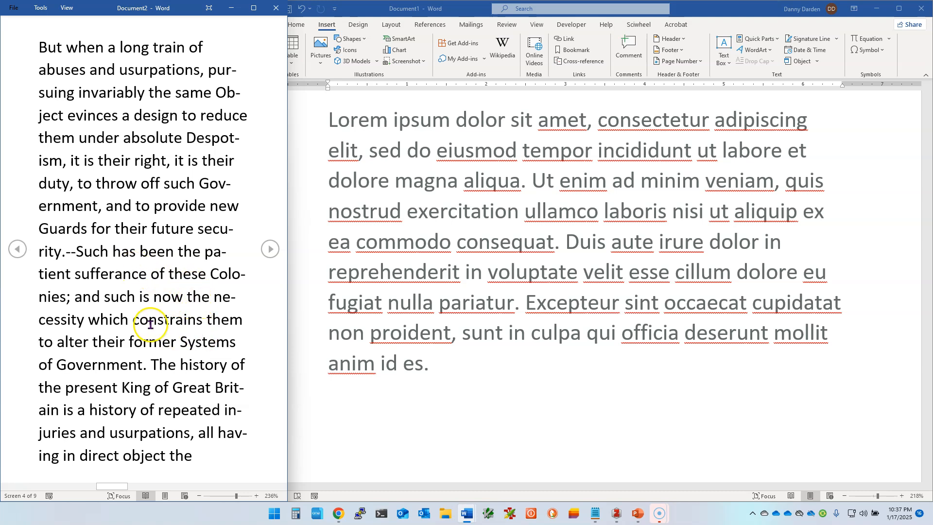
{"action": "scroll", "coordinate": [147, 311], "scroll_direction": "up", "scroll_amount": 5}
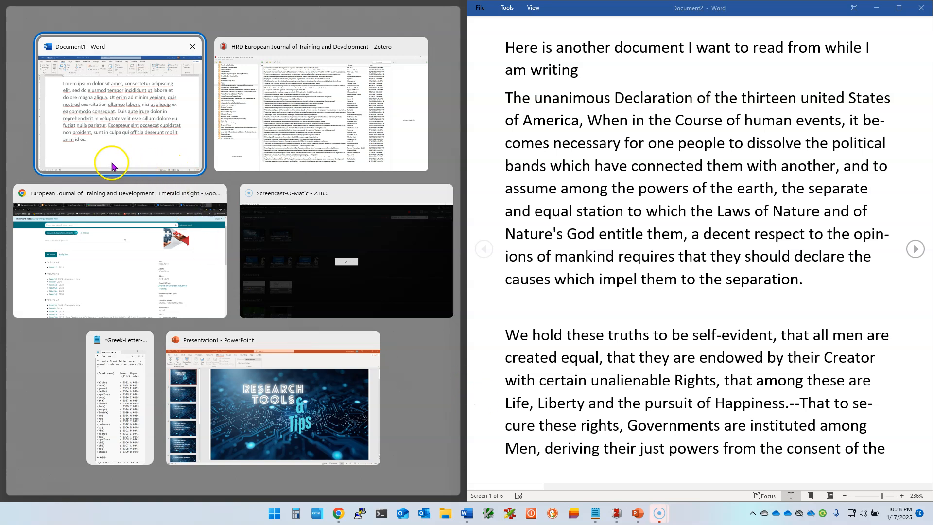
{"action": "left_click", "coordinate": [150, 164]}
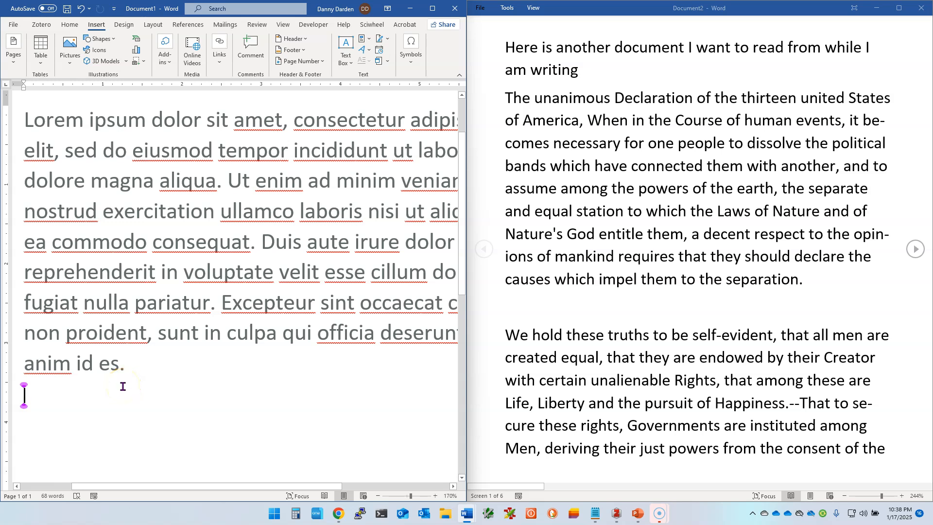
Step: Open the full Symbol dialog in Document1, highlight the character code of Greek Small Letter Beta, and close without inserting
{"action": "left_click", "coordinate": [410, 50]}
{"action": "left_click", "coordinate": [435, 93]}
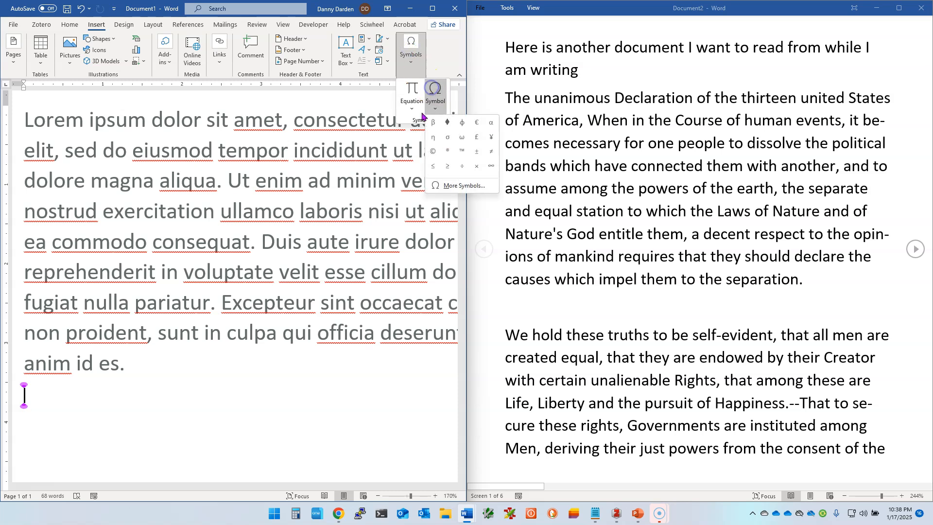
{"action": "left_click", "coordinate": [456, 185]}
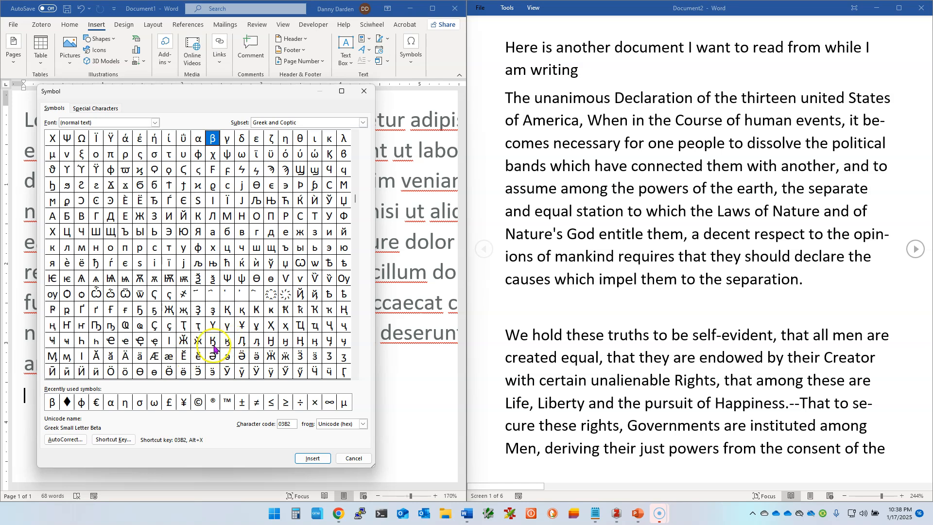
{"action": "double_click", "coordinate": [284, 424]}
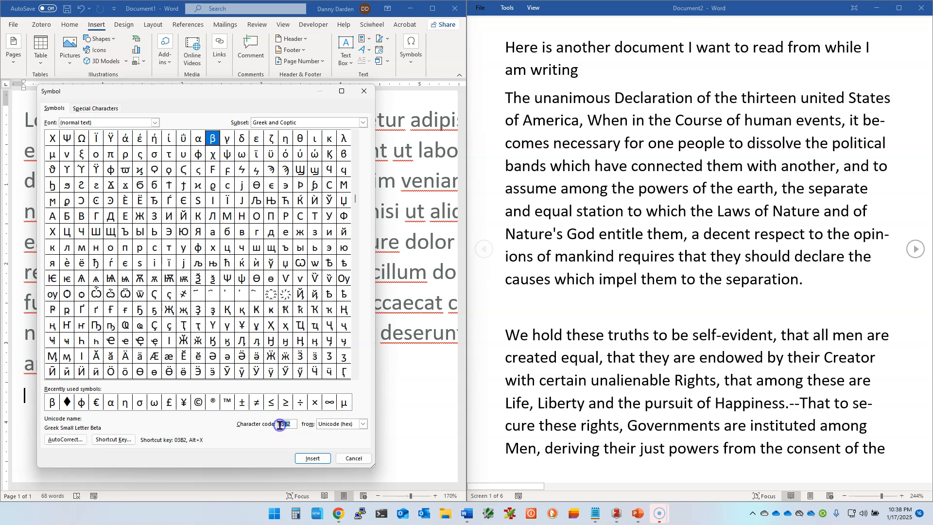
{"action": "left_click", "coordinate": [353, 459]}
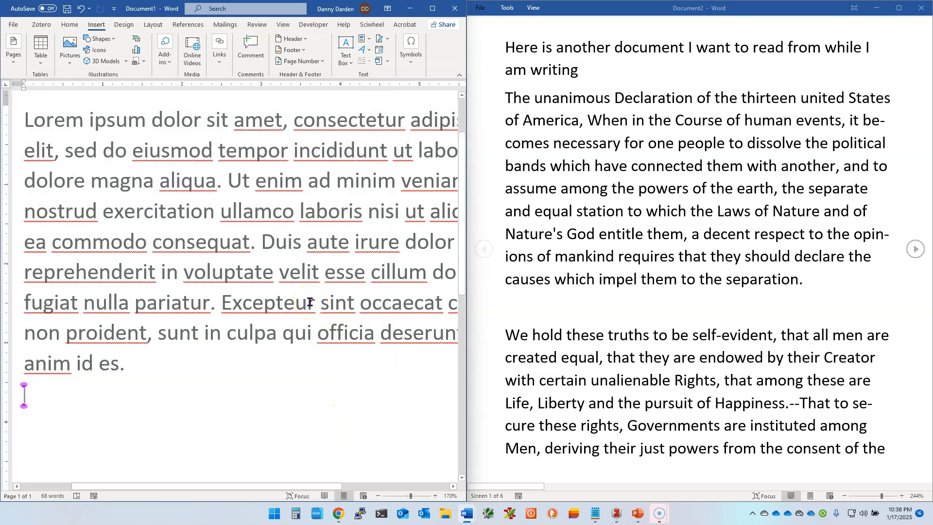
Step: Switch to the Greek-Letter-Code-Chart text file in Notepad
{"action": "key", "text": "alt+Tab"}
{"action": "key", "text": "alt+Tab"}
{"action": "key", "text": "alt+Tab"}
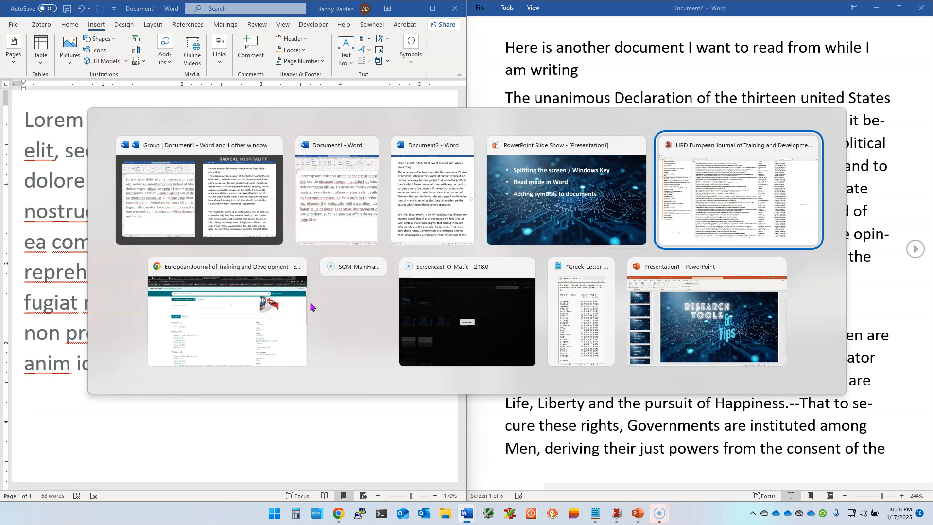
{"action": "key", "text": "alt+Tab"}
{"action": "key", "text": "alt+Tab"}
{"action": "key", "text": "alt+Tab"}
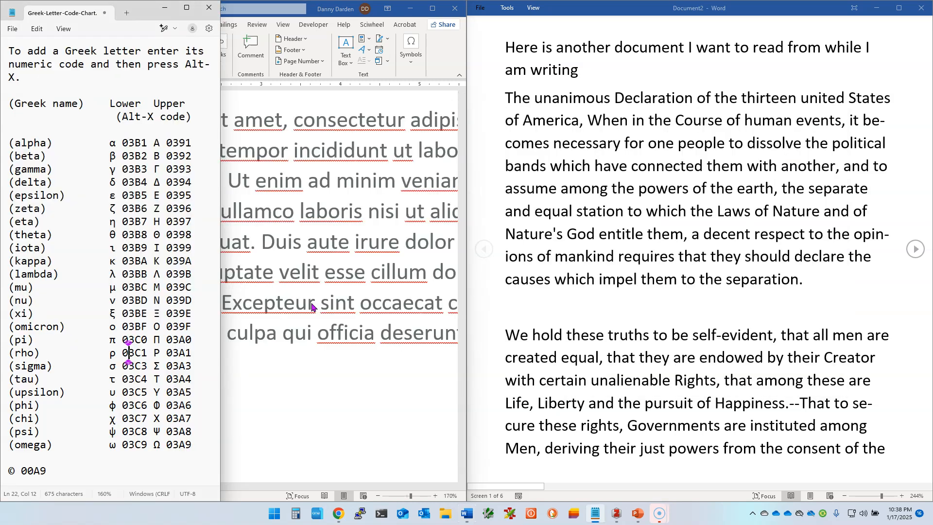
Step: Dock the Document1 window in Word next to the Greek letter code chart so both are readable
{"action": "left_click", "coordinate": [199, 235]}
{"action": "left_click", "coordinate": [300, 387]}
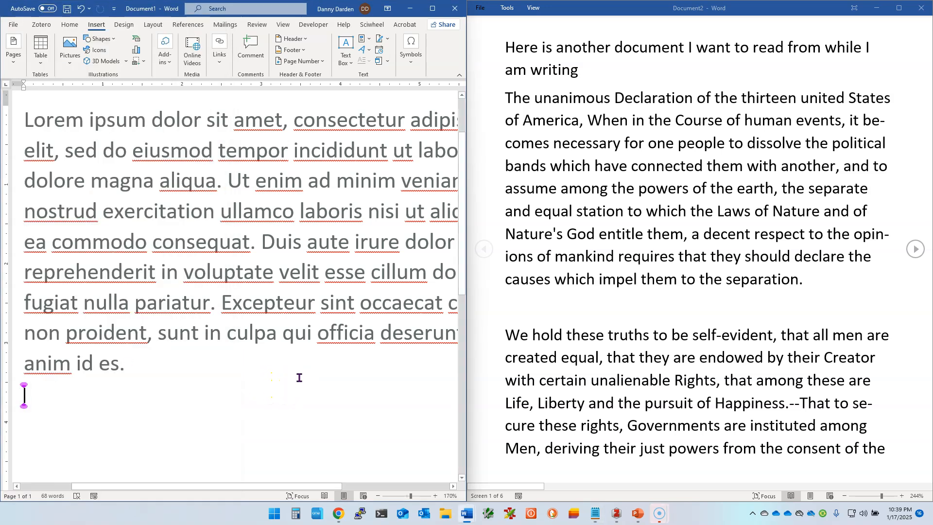
{"action": "key", "text": "super+Right"}
{"action": "key", "text": "super+Right"}
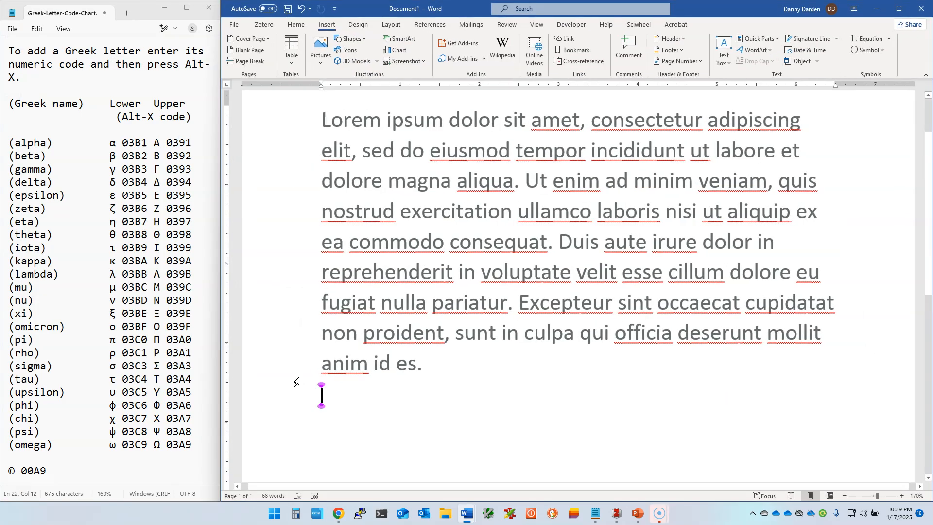
Step: Below the paragraph, add the line "β-weight" and a © 2025 line with the author's full name, converting codes 03b2 and 00A9 to symbols
{"action": "scroll", "coordinate": [389, 316], "scroll_direction": "down", "scroll_amount": 3}
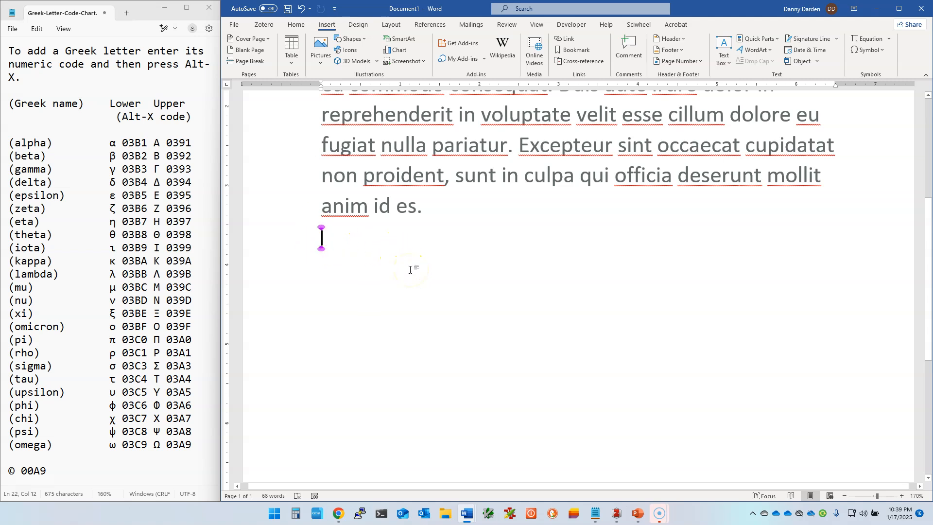
{"action": "type", "text": "03b2"}
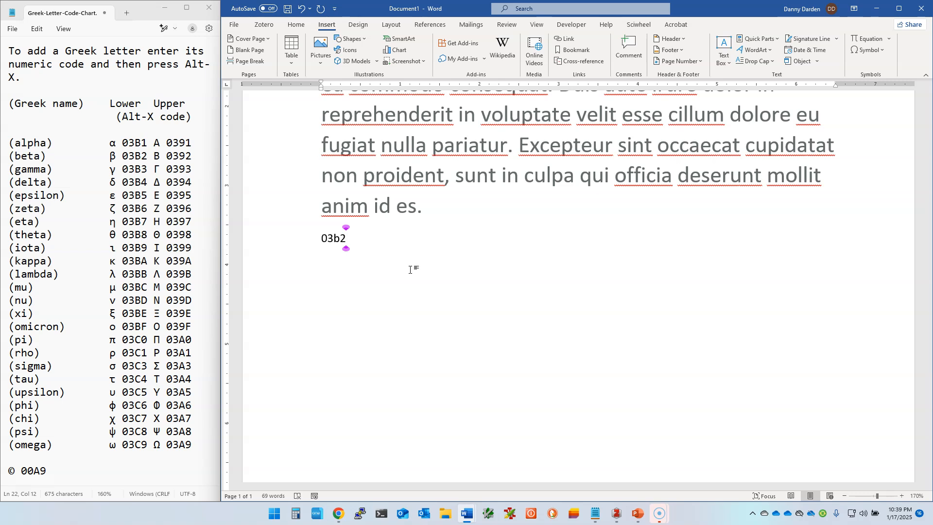
{"action": "key", "text": "alt"}
{"action": "key", "text": "alt+x"}
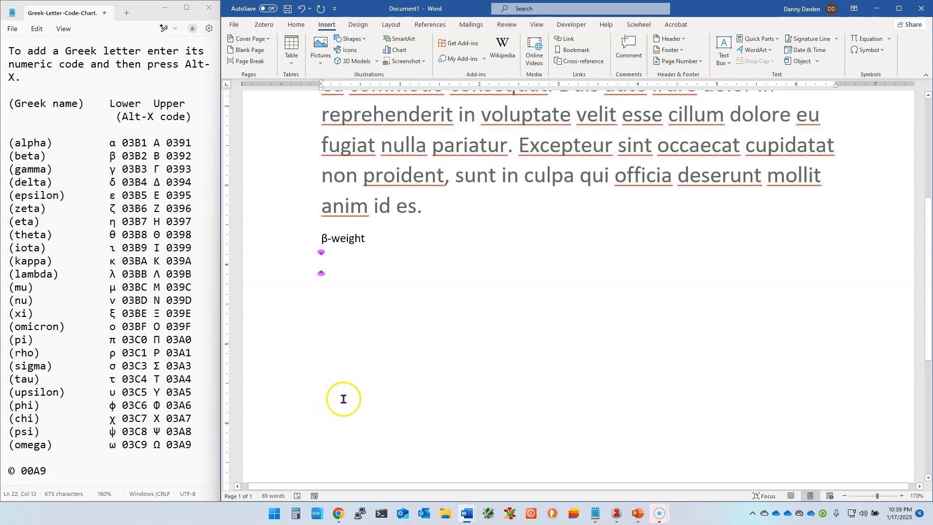
{"action": "type", "text": "00a"}
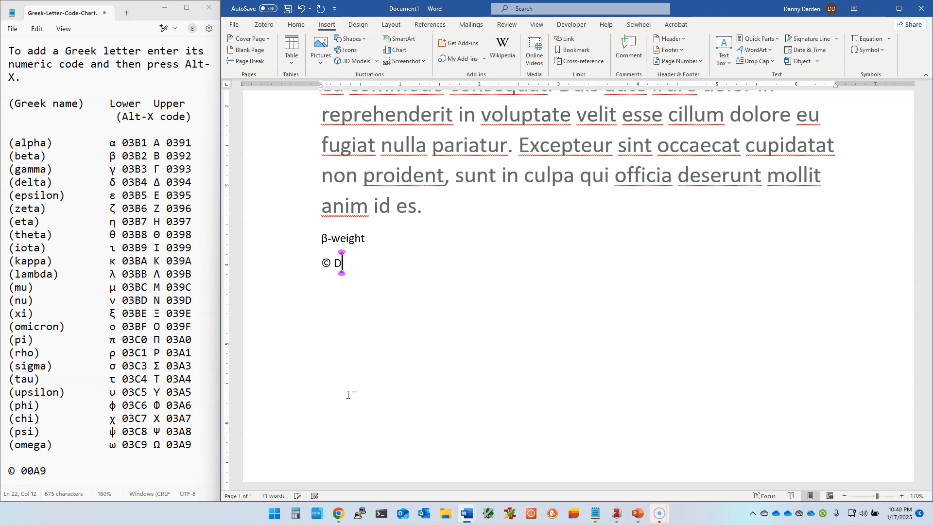
{"action": "type", "text": "2025, Danny L Darden"}
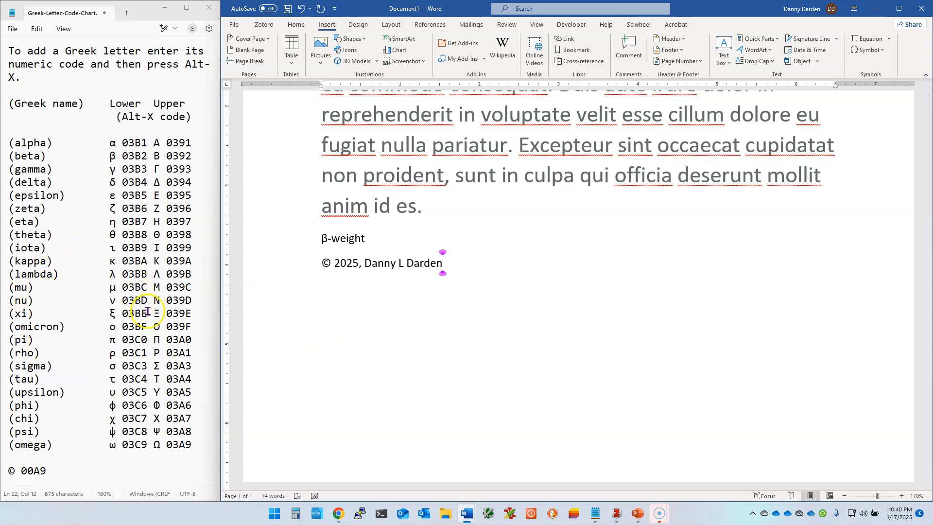
Step: Highlight the lambda and iota lowercase codes in the Greek letter chart, then return to Document1
{"action": "double_click", "coordinate": [127, 279]}
{"action": "double_click", "coordinate": [130, 248]}
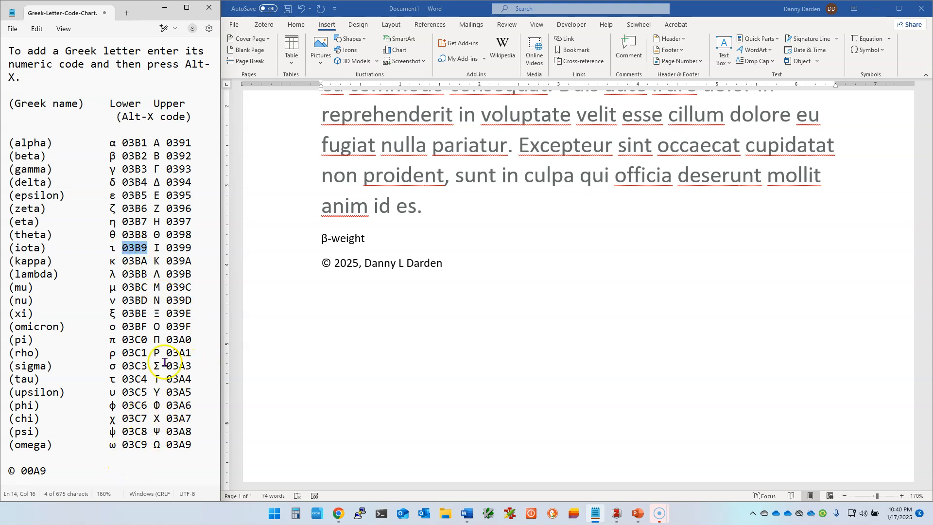
{"action": "left_click", "coordinate": [108, 287]}
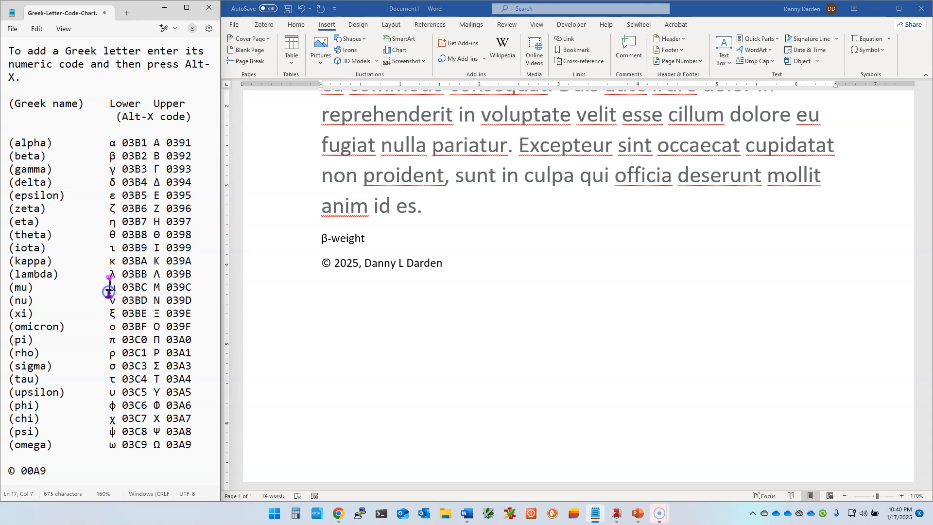
{"action": "left_click", "coordinate": [374, 355]}
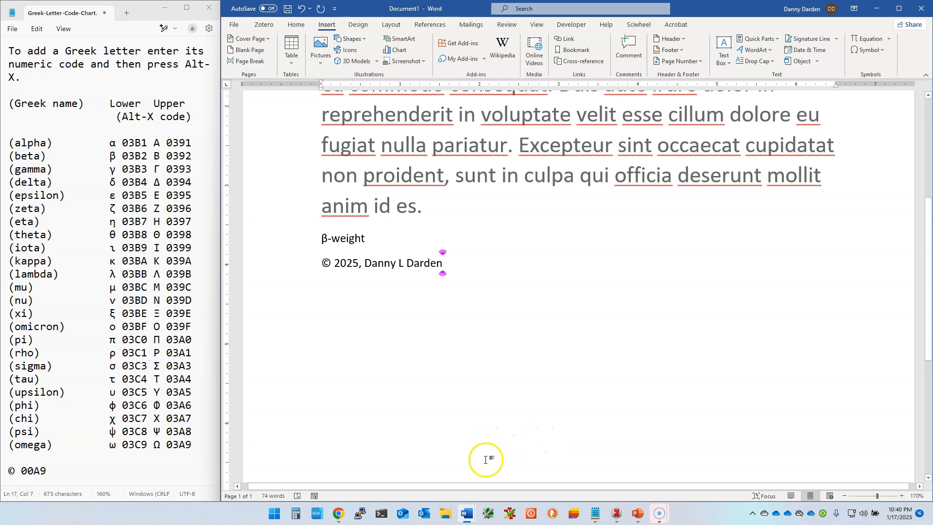
Step: Switch to Zotero and open the HRD 24FA 6334 collection in My Library
{"action": "left_click", "coordinate": [616, 515]}
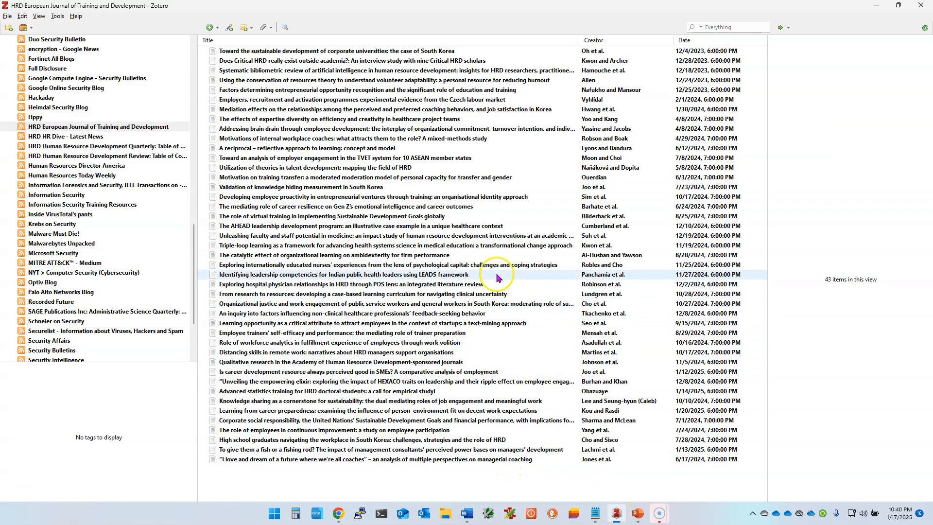
{"action": "scroll", "coordinate": [157, 197], "scroll_direction": "up", "scroll_amount": 15}
{"action": "scroll", "coordinate": [157, 197], "scroll_direction": "up", "scroll_amount": 3}
{"action": "left_click", "coordinate": [65, 244]}
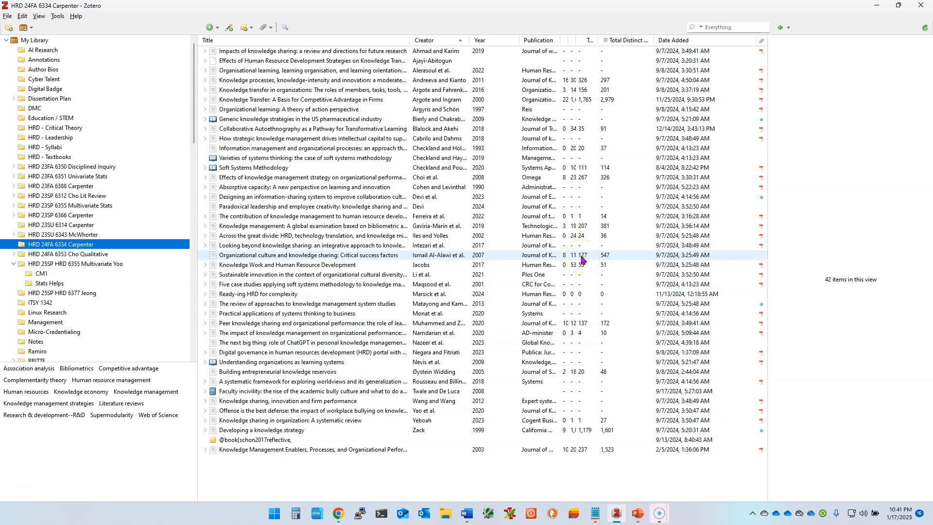
Step: Open the scite report for the article "Organizational culture and knowledge sharing: Critical success factors"
{"action": "right_click", "coordinate": [340, 259]}
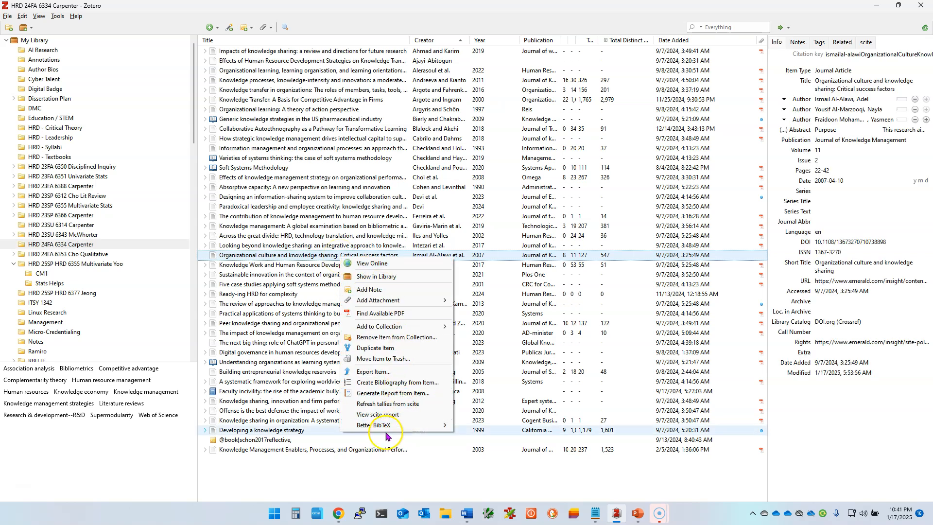
{"action": "mouse_move", "coordinate": [381, 423]}
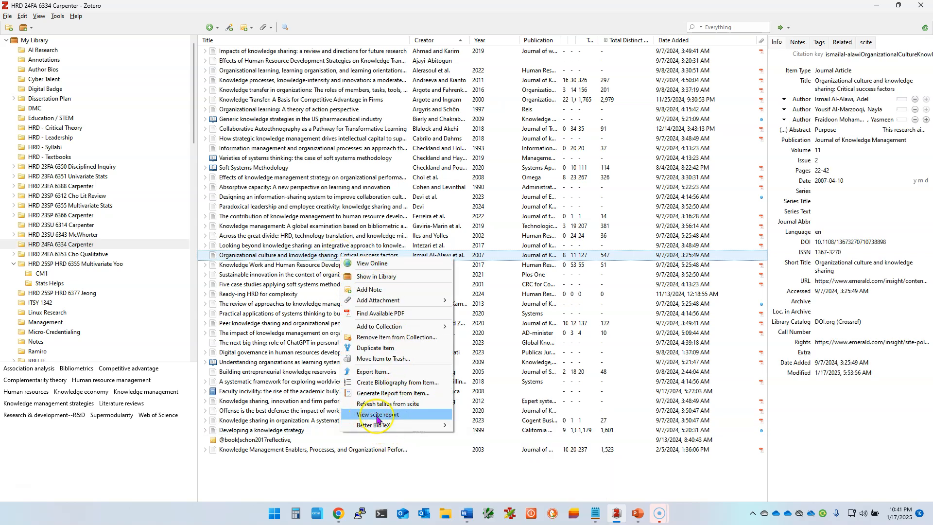
{"action": "left_click", "coordinate": [374, 416]}
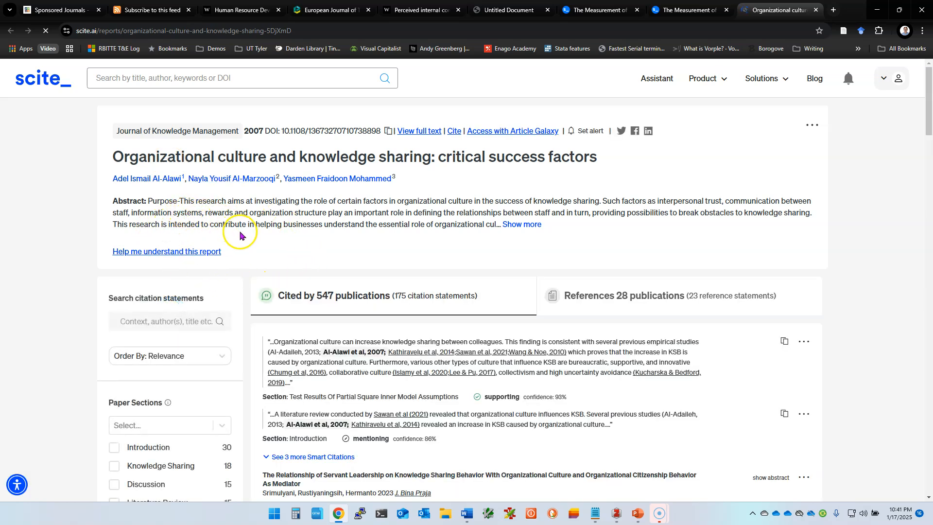
Step: Examine the scite report's citation statements and its list of references, then return to the citing publications
{"action": "scroll", "coordinate": [239, 234], "scroll_direction": "down", "scroll_amount": 2}
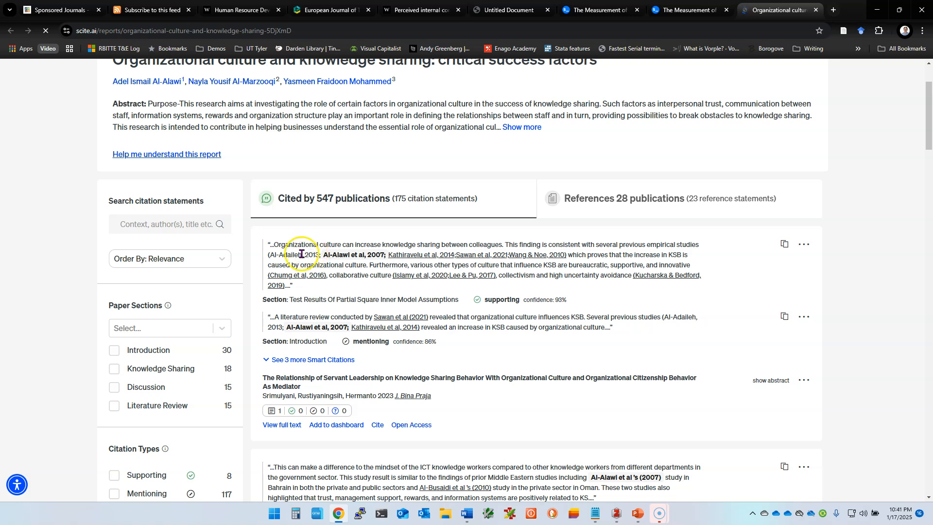
{"action": "mouse_move", "coordinate": [297, 276]}
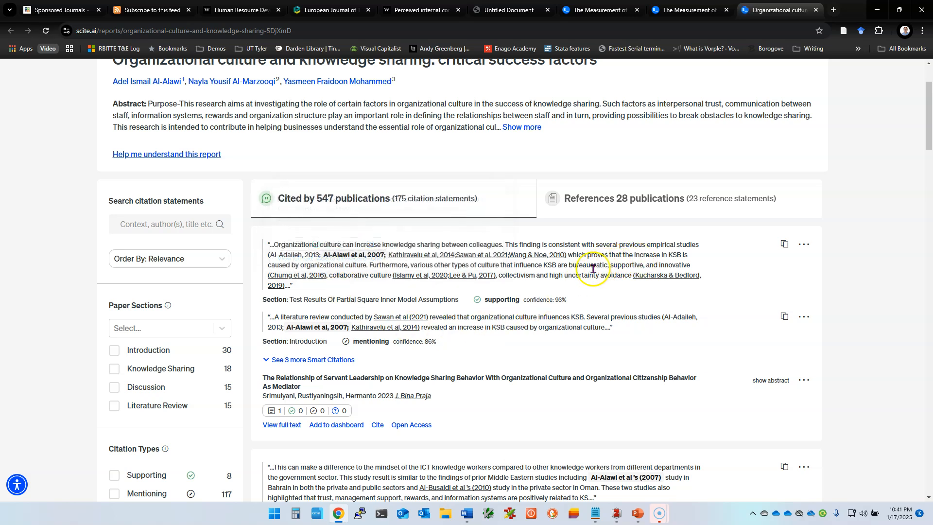
{"action": "left_click", "coordinate": [597, 200]}
{"action": "scroll", "coordinate": [578, 234], "scroll_direction": "down", "scroll_amount": 3}
{"action": "scroll", "coordinate": [556, 248], "scroll_direction": "down", "scroll_amount": 6}
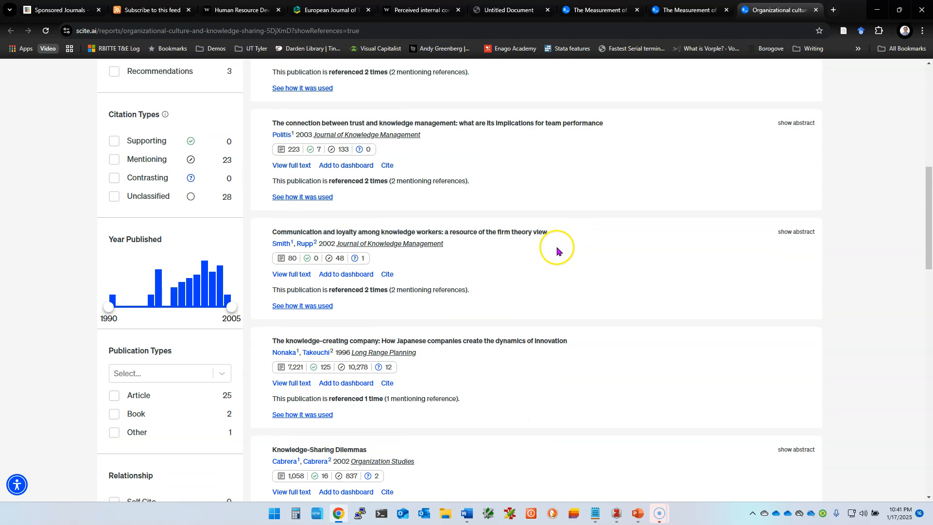
{"action": "scroll", "coordinate": [540, 260], "scroll_direction": "up", "scroll_amount": 4}
{"action": "scroll", "coordinate": [536, 263], "scroll_direction": "up", "scroll_amount": 7}
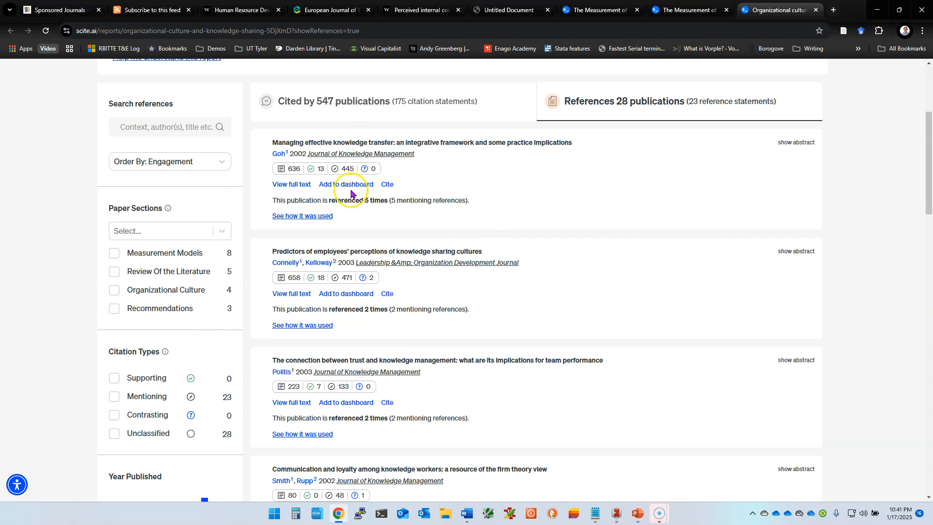
{"action": "left_click", "coordinate": [334, 245]}
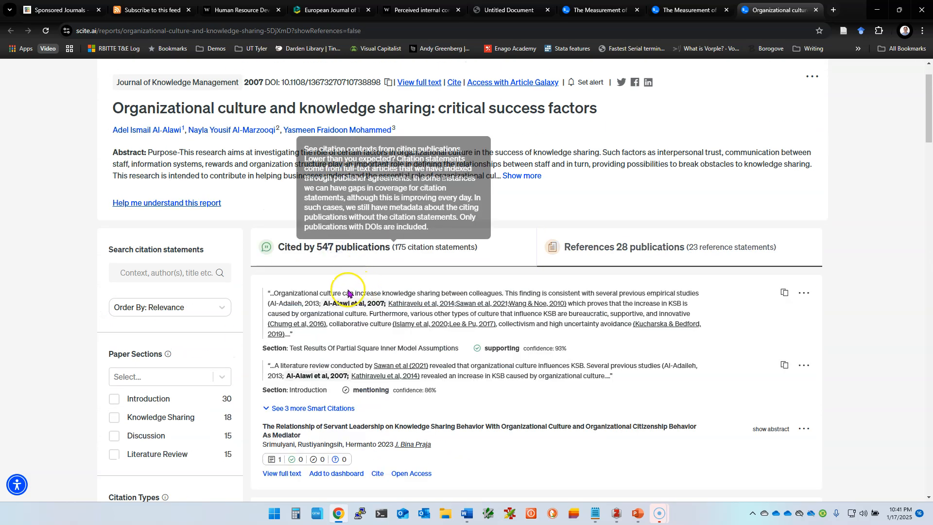
Step: Examine the citing publications' statements, citation types and paper sections in the scite report, then return to the article's abstract
{"action": "scroll", "coordinate": [352, 347], "scroll_direction": "down", "scroll_amount": 3}
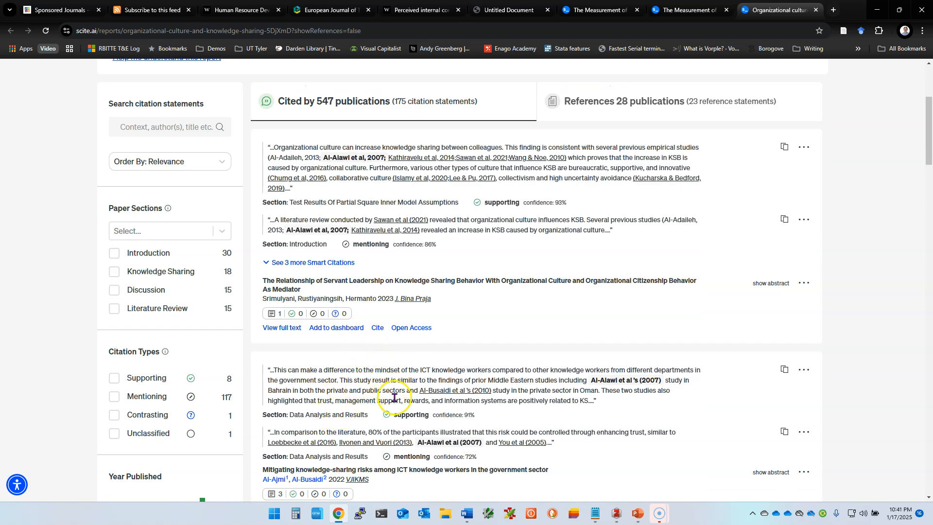
{"action": "scroll", "coordinate": [393, 396], "scroll_direction": "down", "scroll_amount": 3}
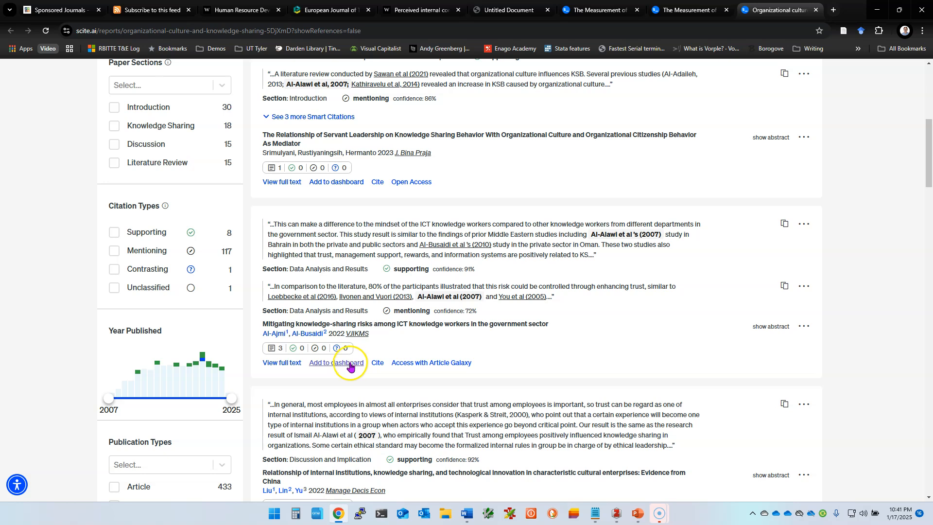
{"action": "scroll", "coordinate": [277, 354], "scroll_direction": "up", "scroll_amount": 7}
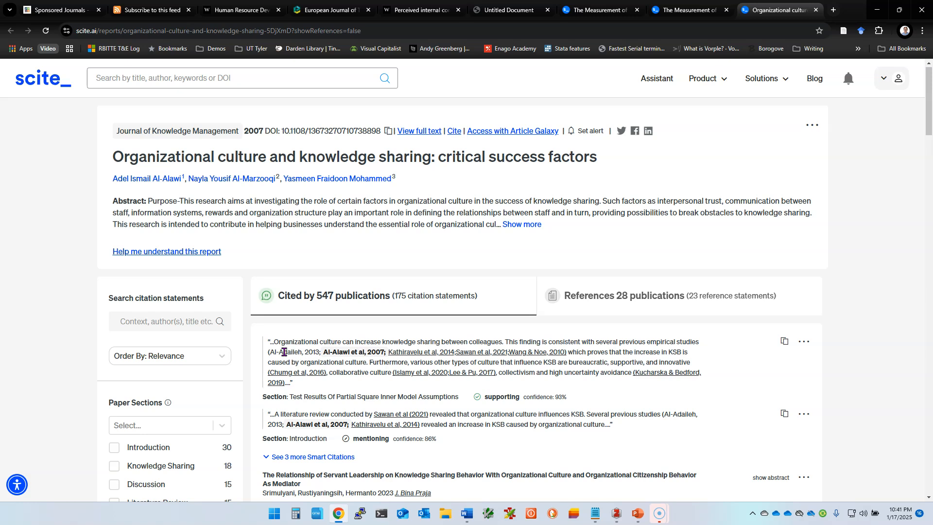
{"action": "left_click", "coordinate": [291, 363]}
{"action": "scroll", "coordinate": [292, 363], "scroll_direction": "down", "scroll_amount": 2}
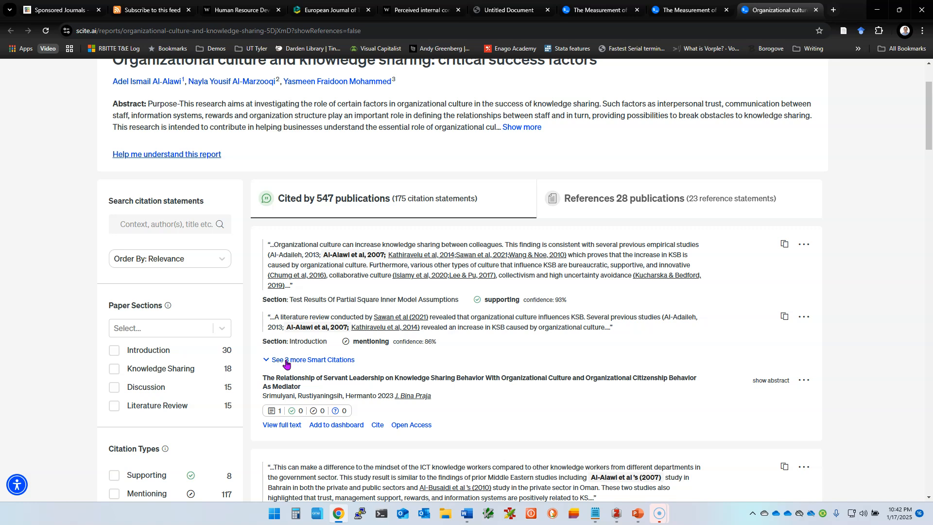
{"action": "scroll", "coordinate": [286, 364], "scroll_direction": "up", "scroll_amount": 2}
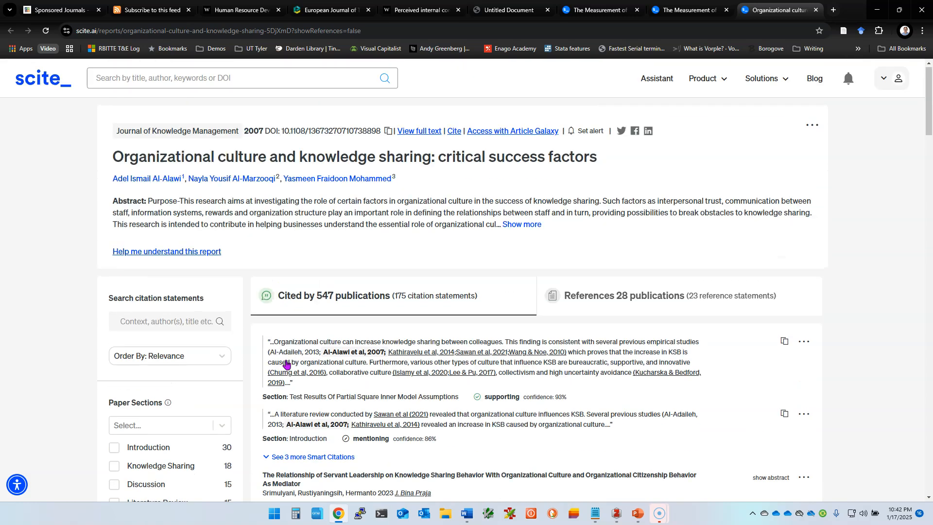
{"action": "left_click", "coordinate": [304, 254]}
Step: Switch to the PowerPoint slide show and reveal the "AI Tools - SCITE" bullet on the tips slide
{"action": "key", "text": "alt+Tab"}
{"action": "key", "text": "alt+Tab"}
{"action": "key", "text": "alt+Tab"}
{"action": "key", "text": "alt+Tab"}
{"action": "key", "text": "alt+Tab"}
{"action": "key", "text": "alt+Tab"}
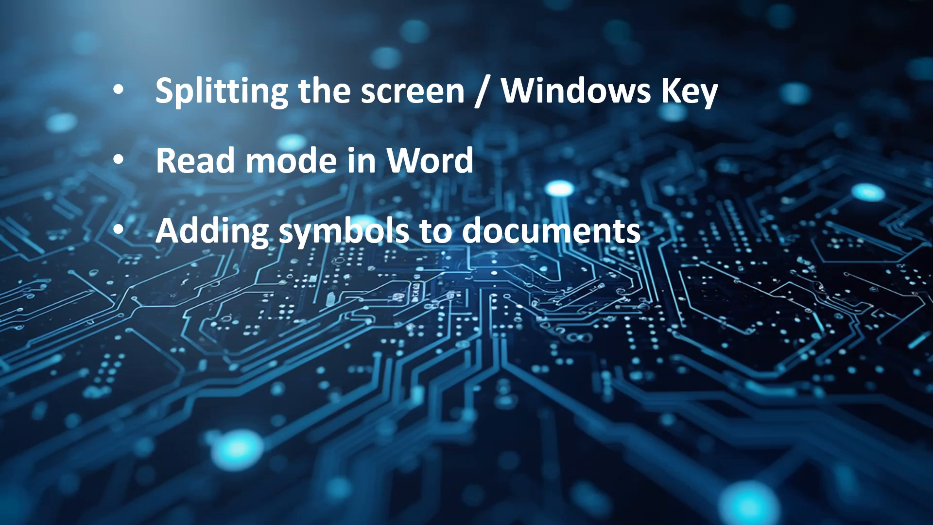
{"action": "key", "text": "Right"}
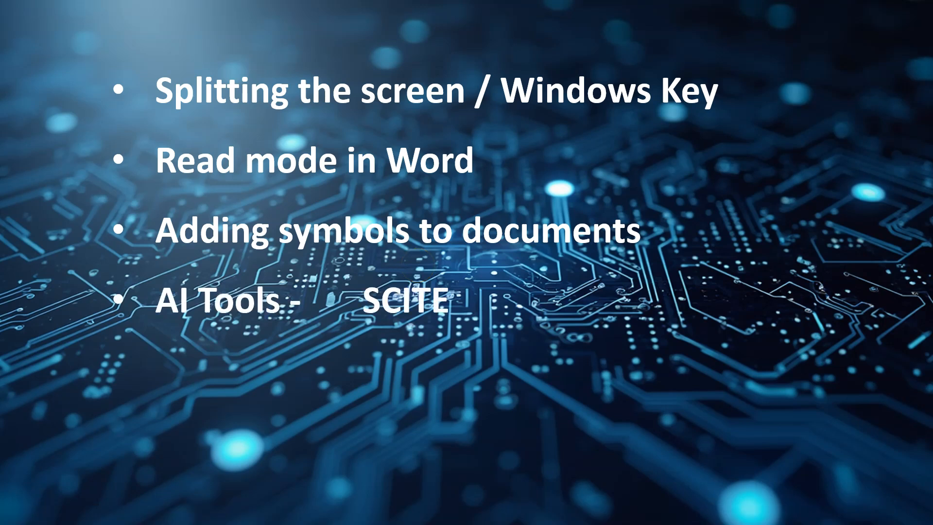